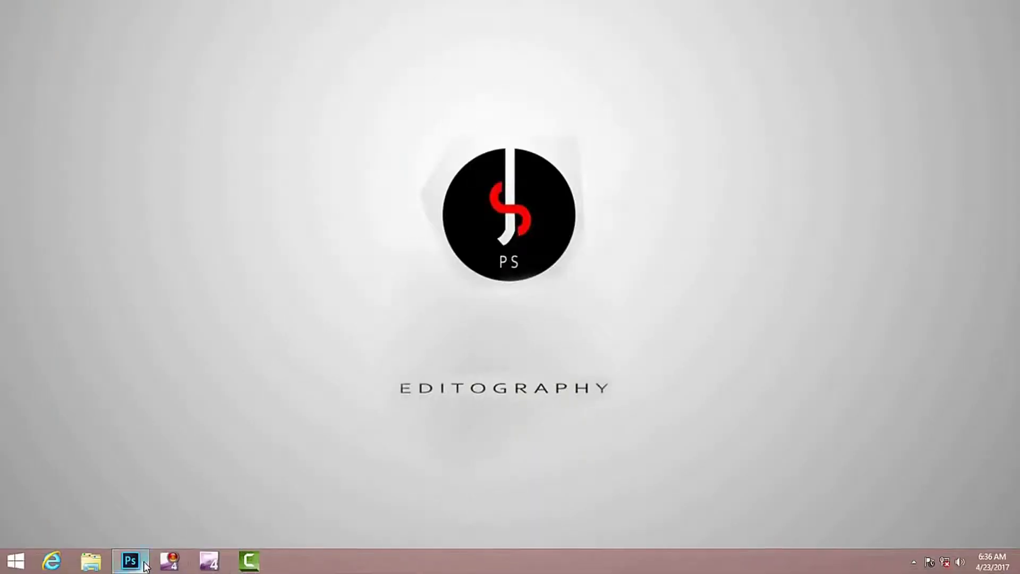
# - Bring the adult-1868750.jpg portrait of the laughing bald man to the front
pyautogui.click(144, 564)
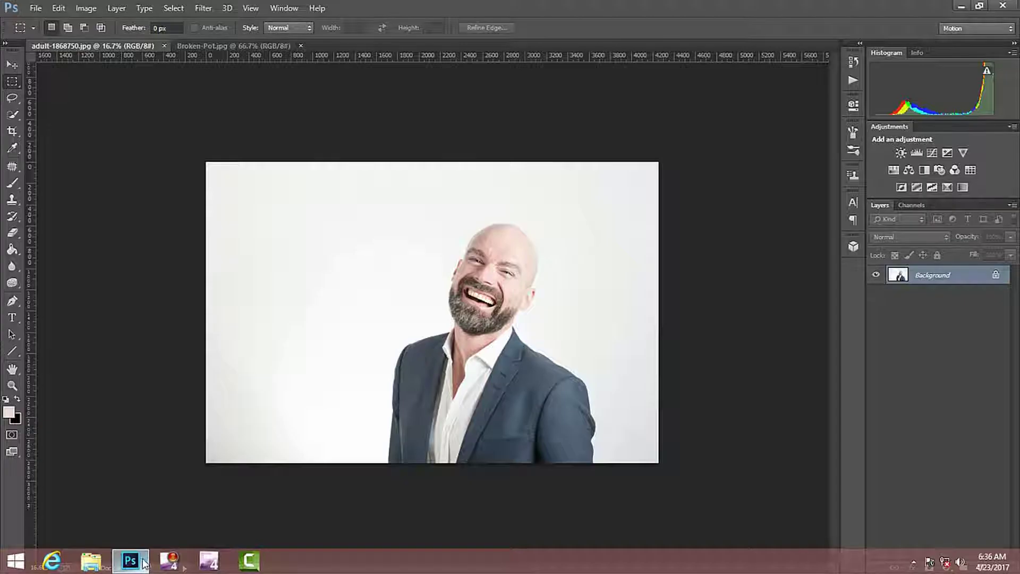
# - Quick-select the man and copy him onto his own layer
pyautogui.click(8, 117)
pyautogui.moveTo(495, 264); pyautogui.dragTo(511, 444)
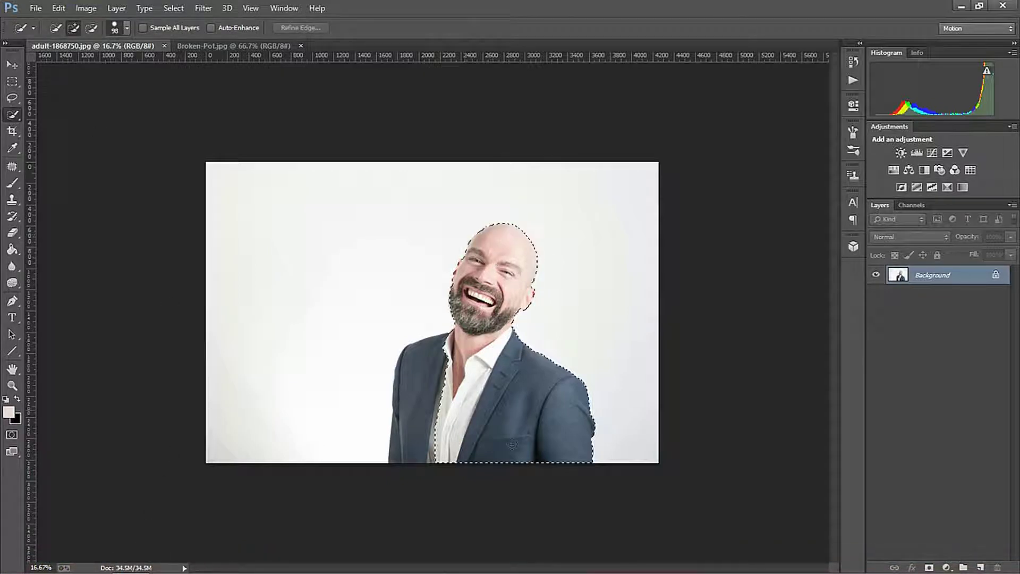
pyautogui.scroll(3, 477, 346)
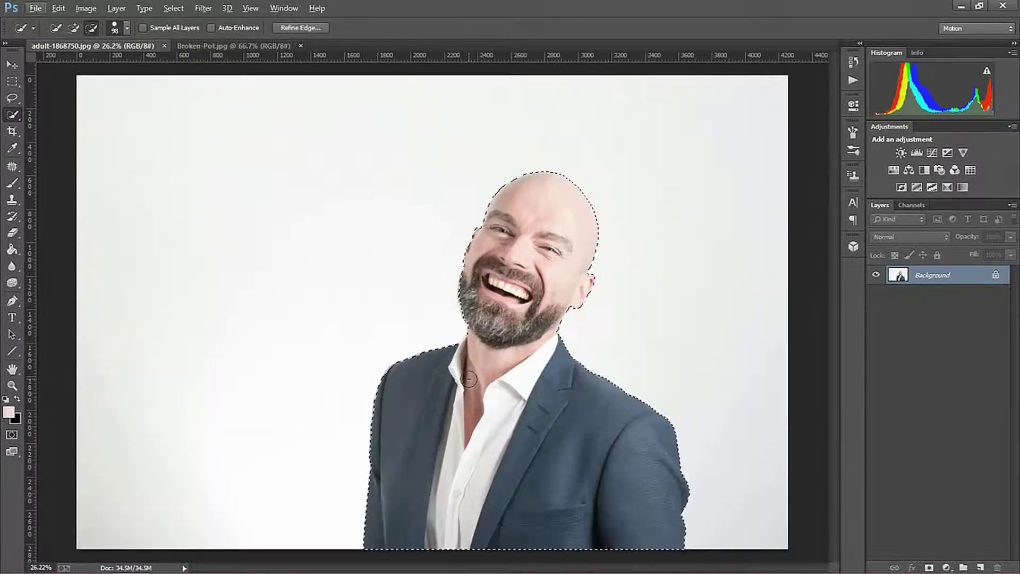
pyautogui.scroll(-1, 478, 345)
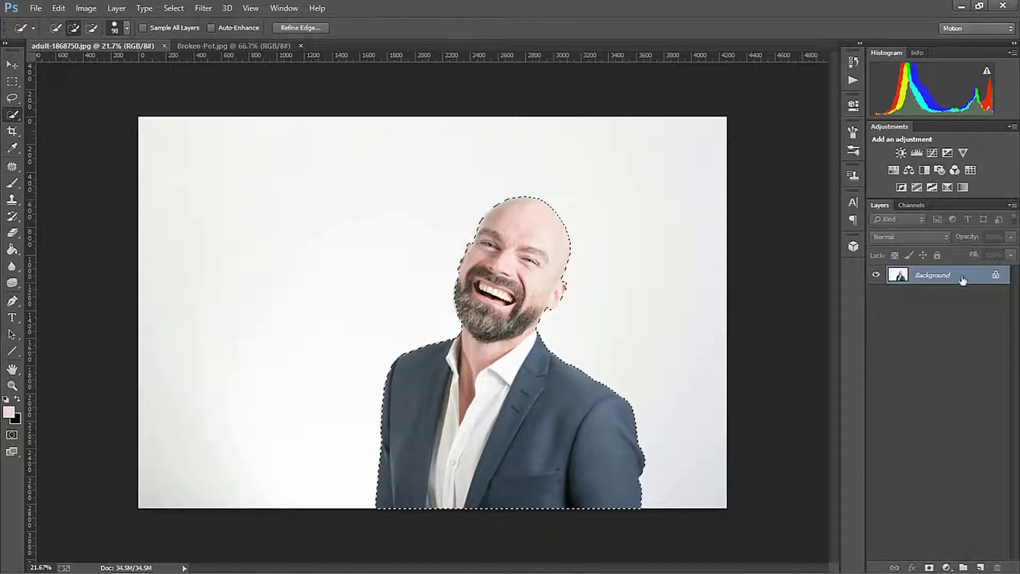
pyautogui.hotkey('ctrl', 'j')
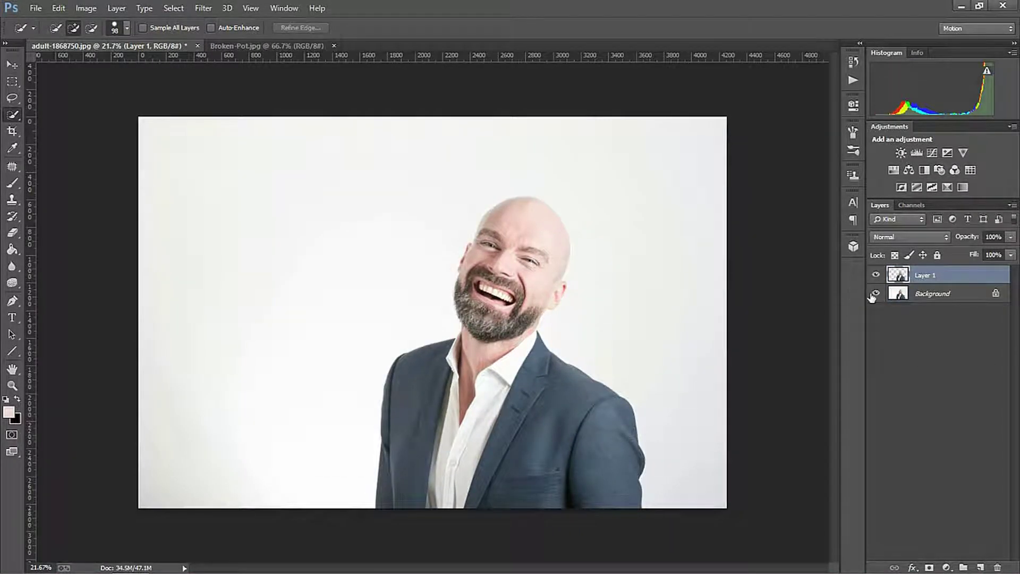
# - Check the cutout, then add an empty Layer 2 above Background
pyautogui.click(875, 294)
pyautogui.click(875, 294)
pyautogui.click(935, 293)
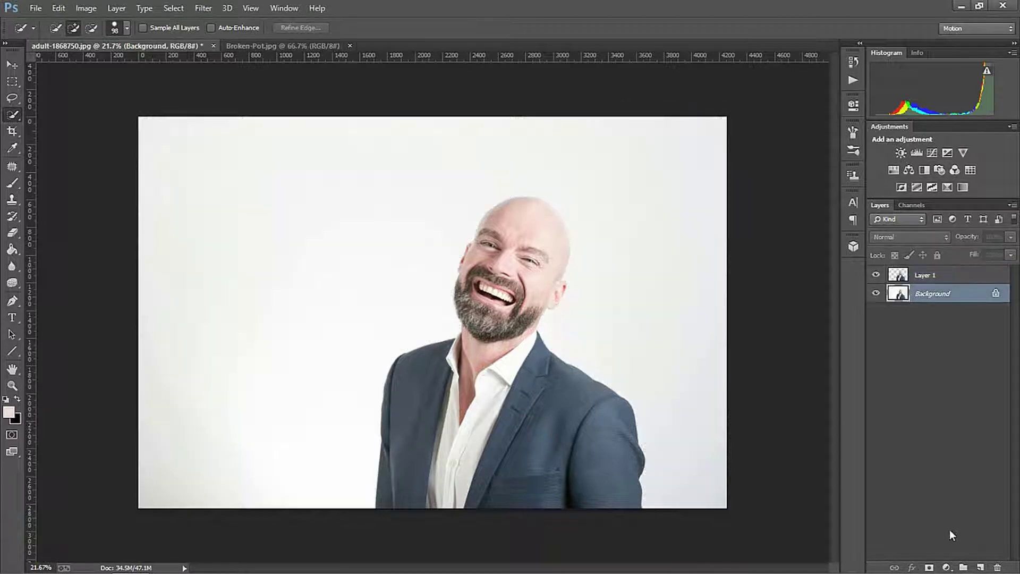
pyautogui.click(981, 567)
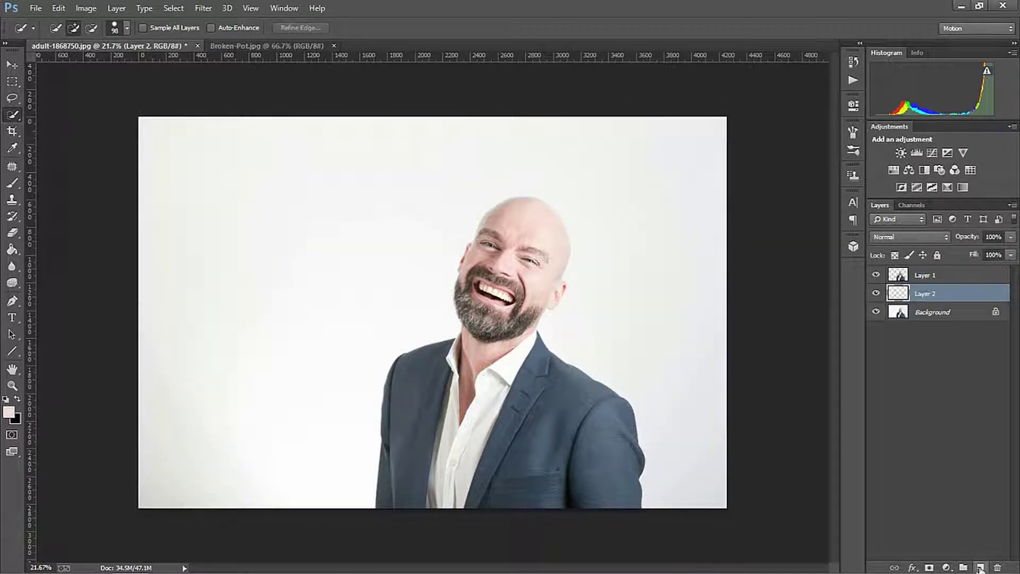
# - Fill Layer 2 with a white foreground colour
pyautogui.click(9, 412)
pyautogui.click(535, 110)
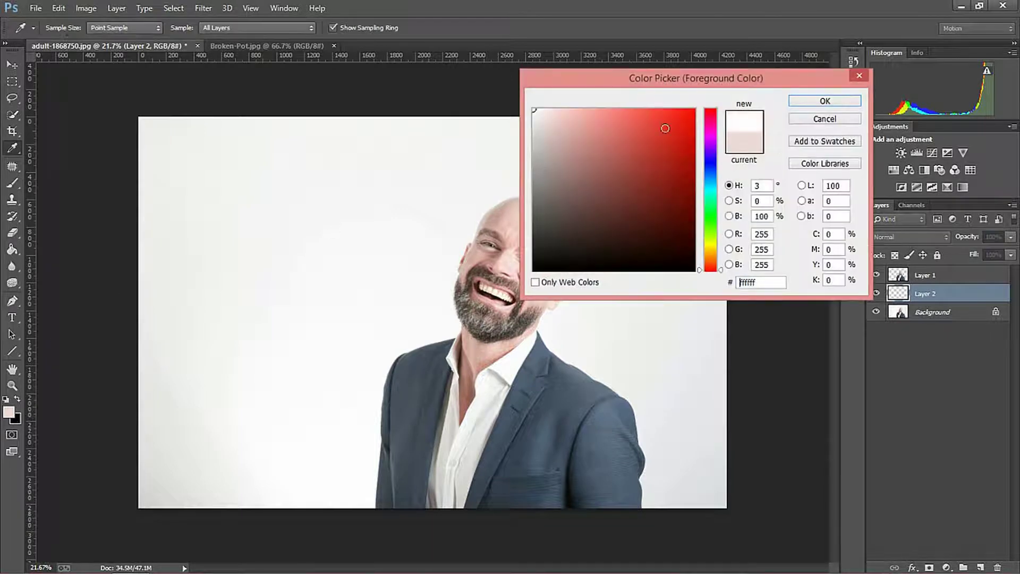
pyautogui.click(802, 105)
pyautogui.press('w')
pyautogui.hotkey('alt', 'BackSpace')
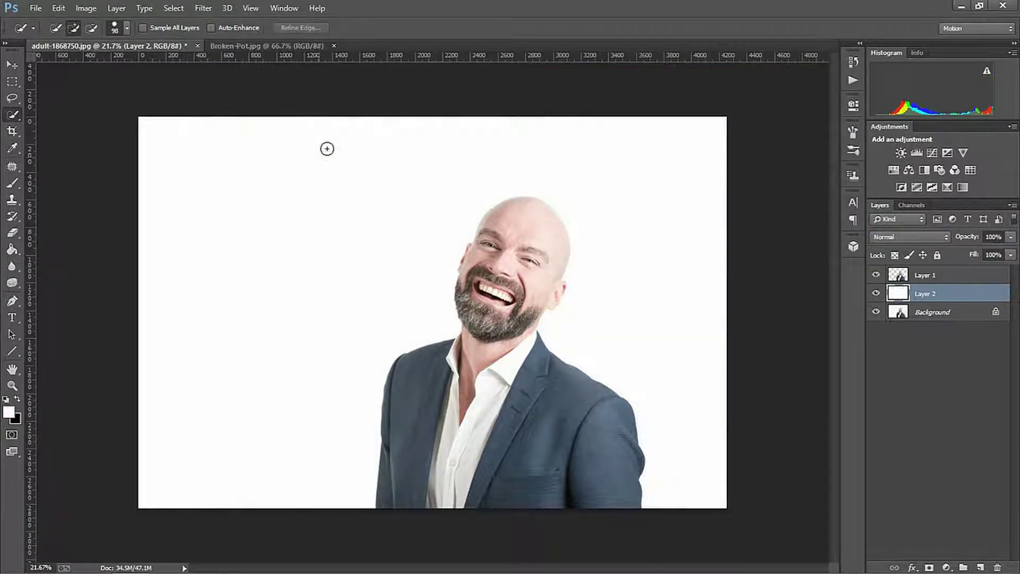
pyautogui.click(945, 568)
# - Add a Gradient Fill layer using the Black-White preset, Radial style, reversed
pyautogui.click(938, 298)
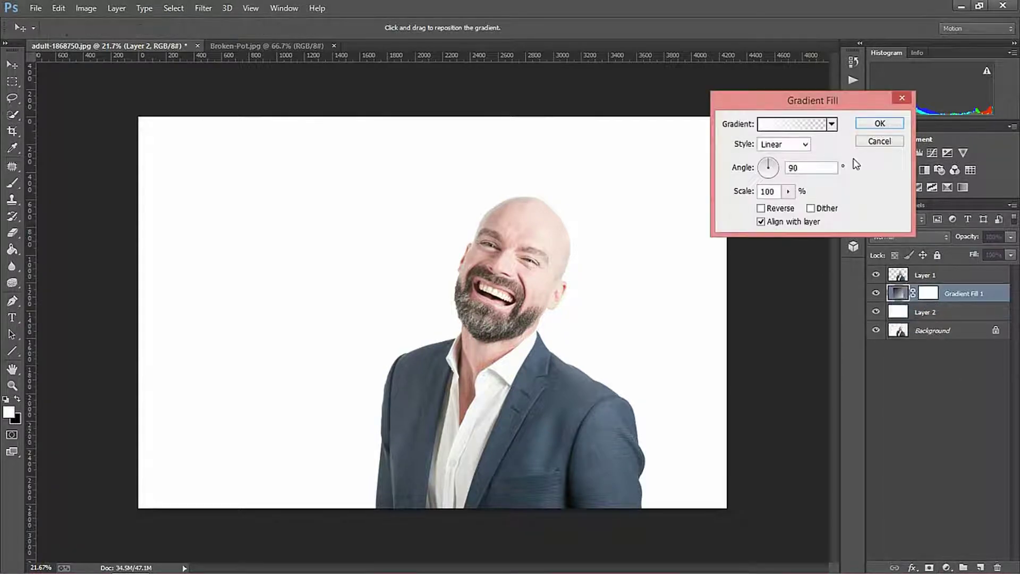
pyautogui.click(835, 128)
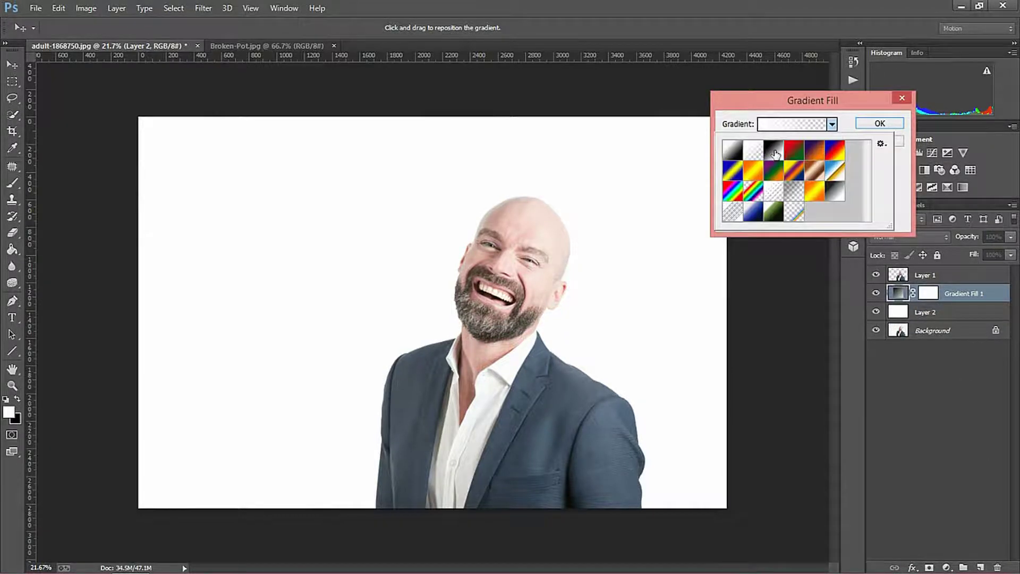
pyautogui.click(774, 152)
pyautogui.click(902, 173)
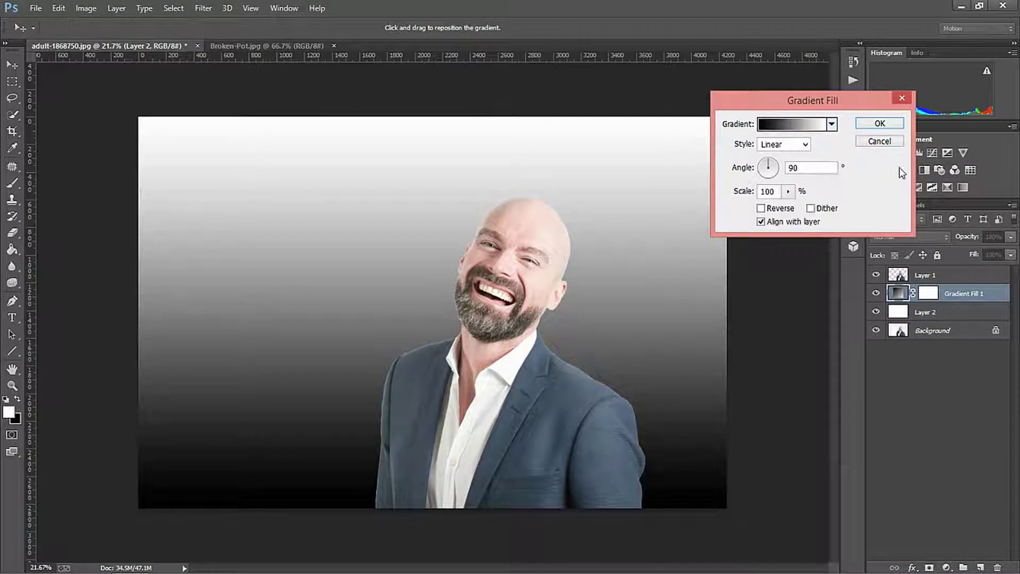
pyautogui.click(805, 149)
pyautogui.click(774, 164)
pyautogui.click(761, 210)
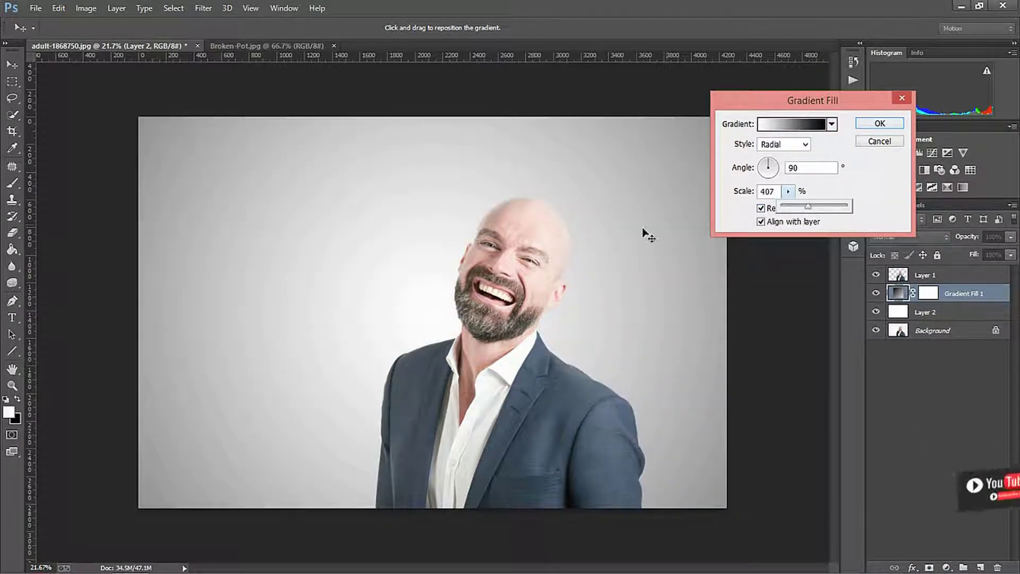
# - Set the gradient scale to 367%, centre it behind the man's head, and confirm
pyautogui.click(611, 233)
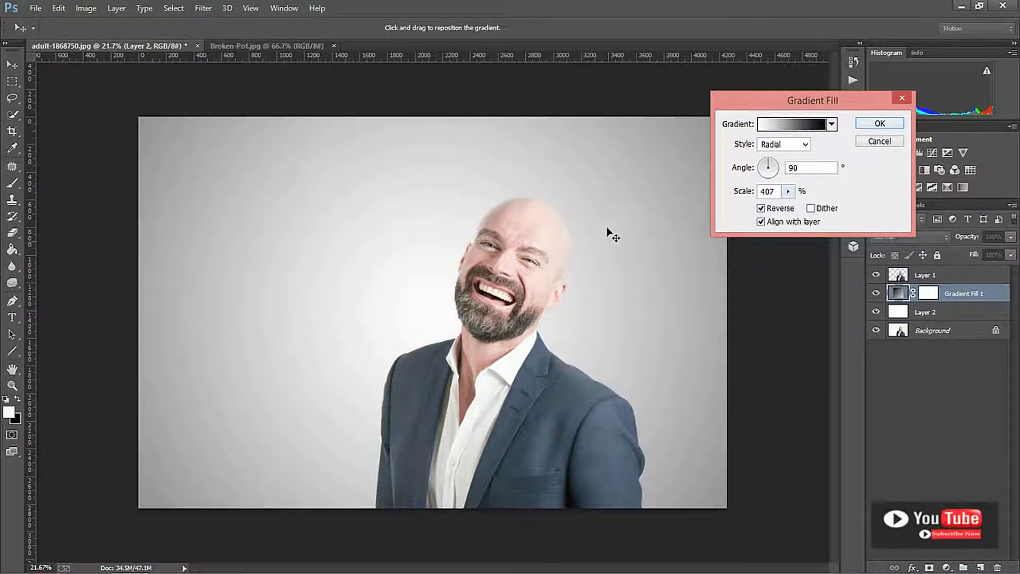
pyautogui.moveTo(611, 232)
pyautogui.mouseDown()
pyautogui.moveTo(653, 187)
pyautogui.moveTo(685, 177)
pyautogui.moveTo(659, 185)
pyautogui.mouseUp()
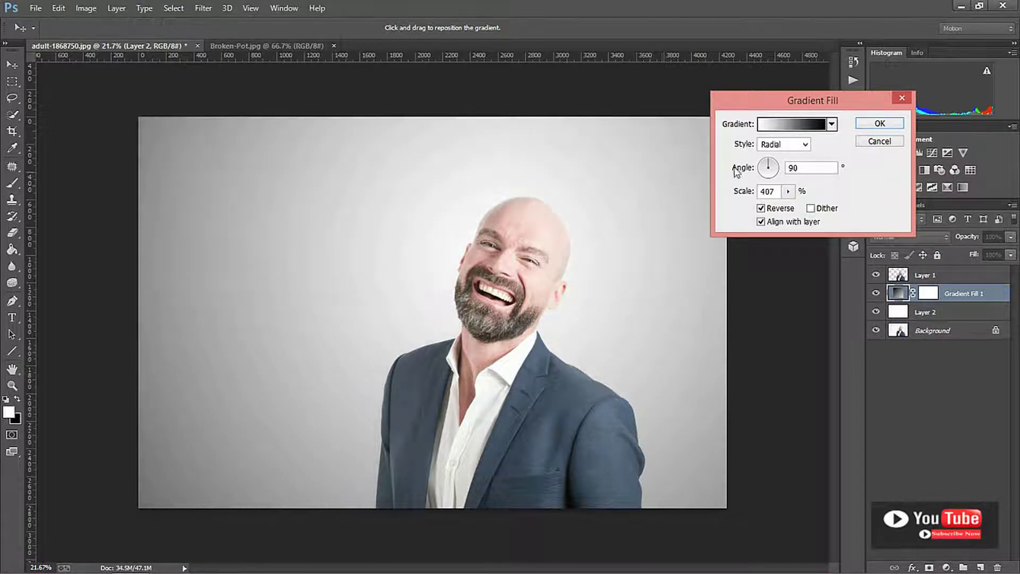
pyautogui.click(788, 191)
pyautogui.click(795, 206)
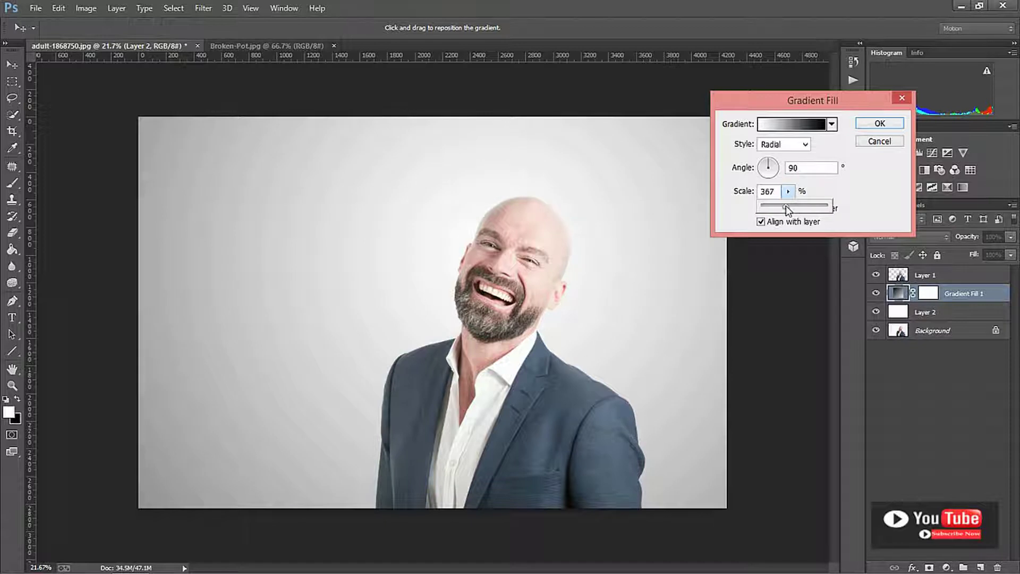
pyautogui.moveTo(783, 208); pyautogui.dragTo(788, 211)
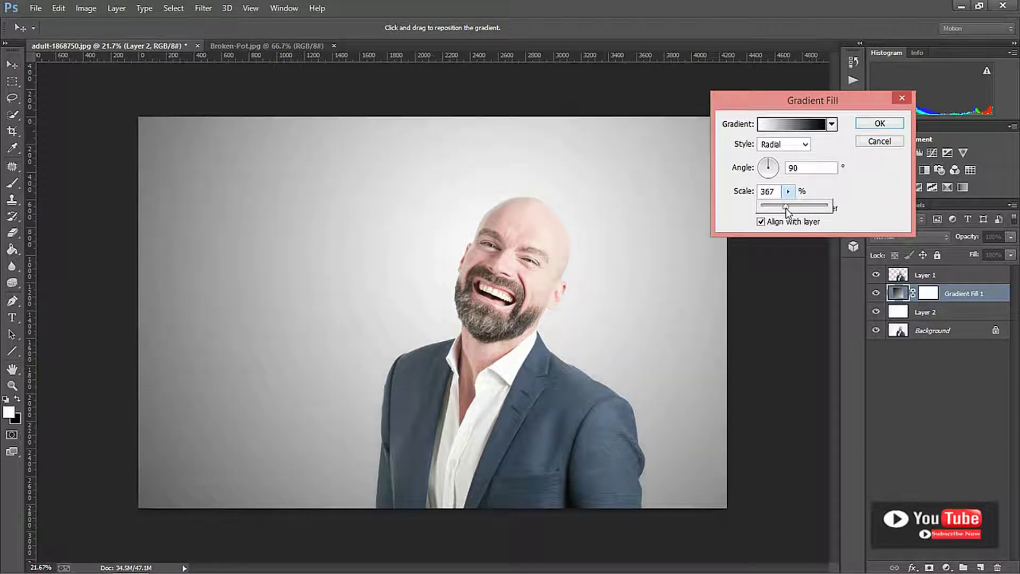
pyautogui.click(849, 193)
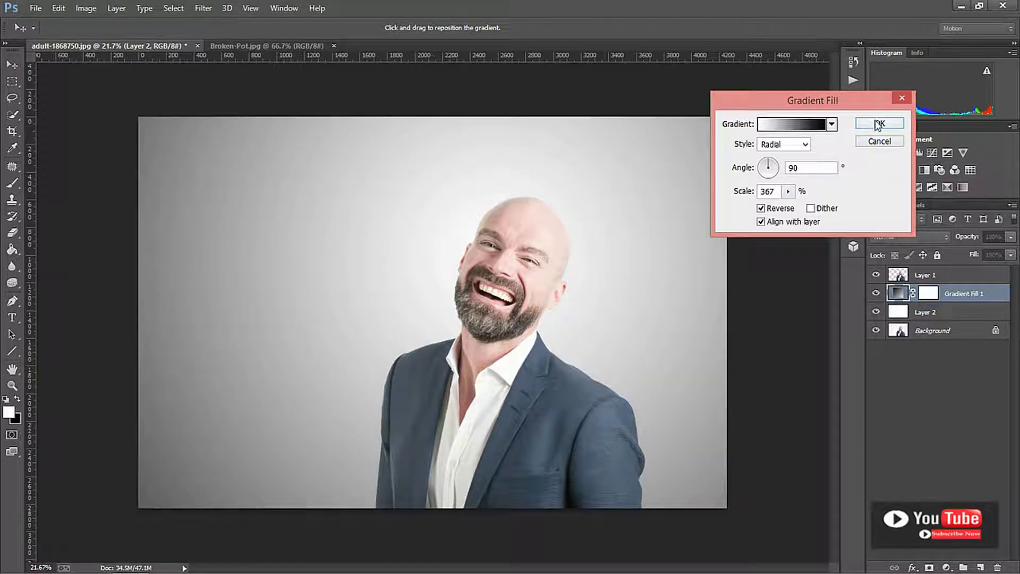
pyautogui.click(878, 124)
pyautogui.click(875, 294)
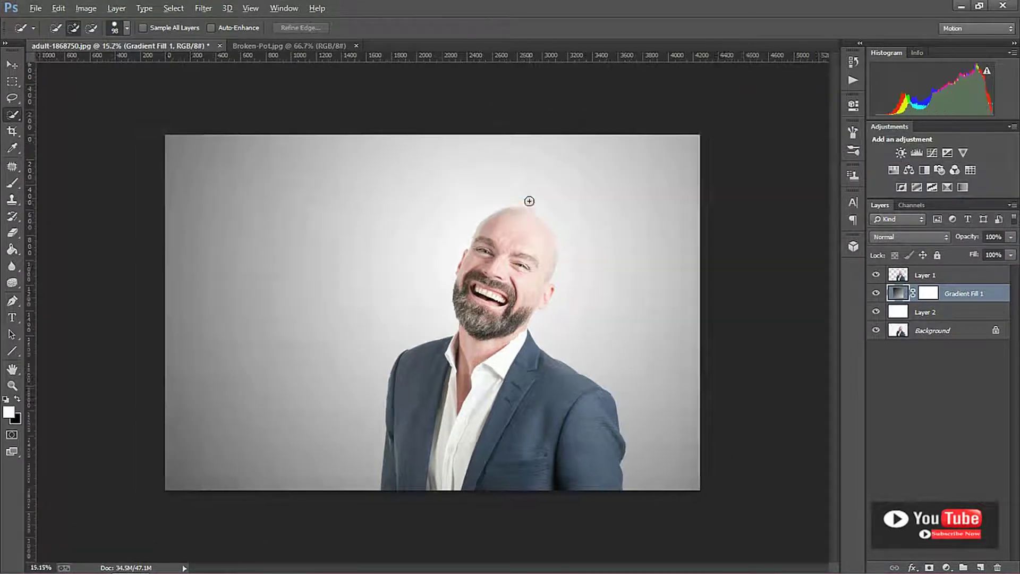
pyautogui.scroll(2, 528, 200)
pyautogui.scroll(2, 563, 215)
pyautogui.scroll(-2, 562, 215)
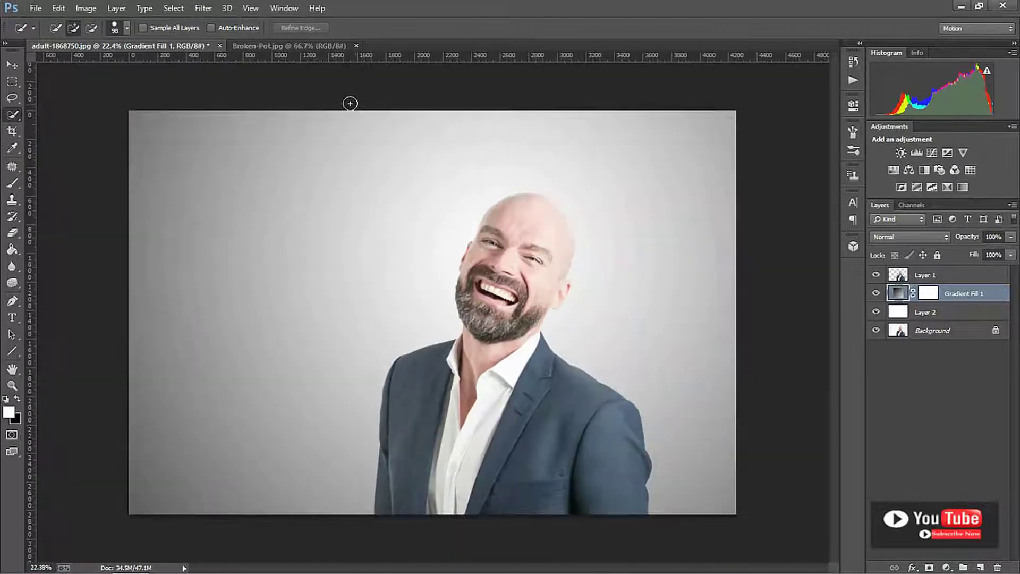
# - In Broken-Pot.jpg, quick-select the pot's orange broken interior
pyautogui.click(271, 48)
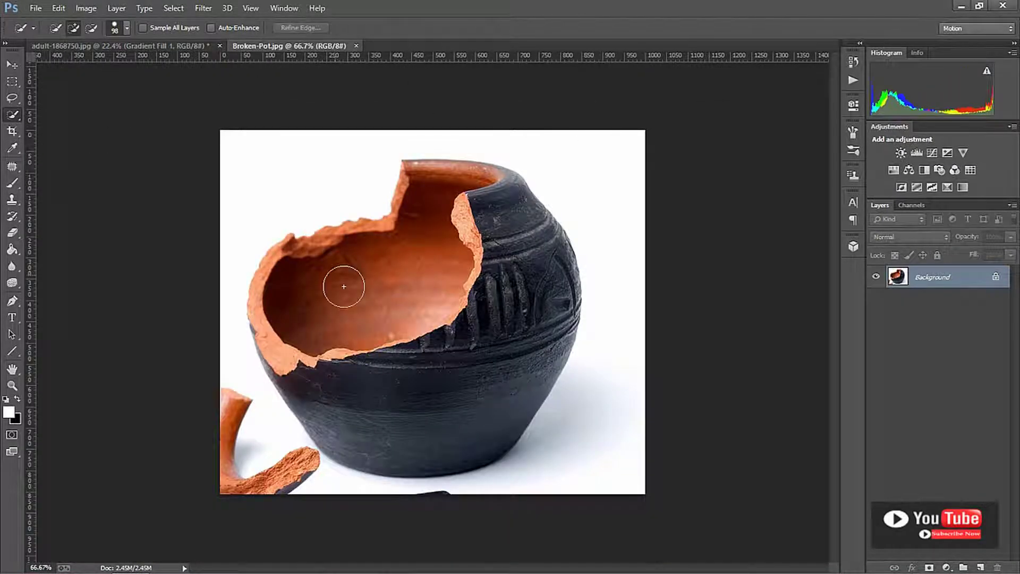
pyautogui.moveTo(344, 287)
pyautogui.mouseDown()
pyautogui.moveTo(435, 253)
pyautogui.moveTo(439, 239)
pyautogui.moveTo(285, 330)
pyautogui.moveTo(331, 328)
pyautogui.mouseUp()
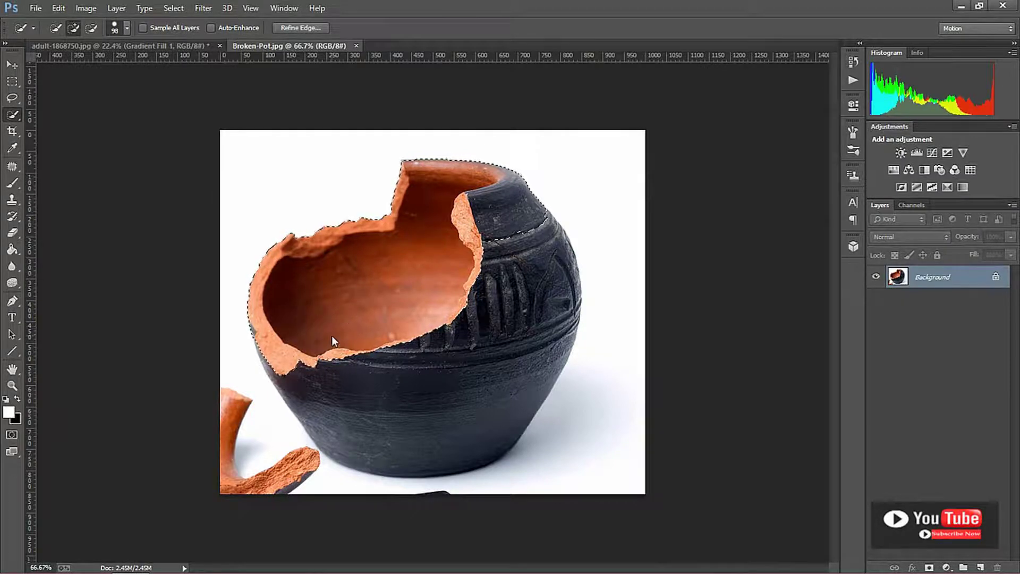
pyautogui.keyDown('alt'); pyautogui.scroll(3, 331, 329); pyautogui.keyUp('alt')
pyautogui.keyDown('alt'); pyautogui.scroll(-1, 331, 334); pyautogui.keyUp('alt')
pyautogui.keyDown('alt'); pyautogui.scroll(1, 485, 227); pyautogui.keyUp('alt')
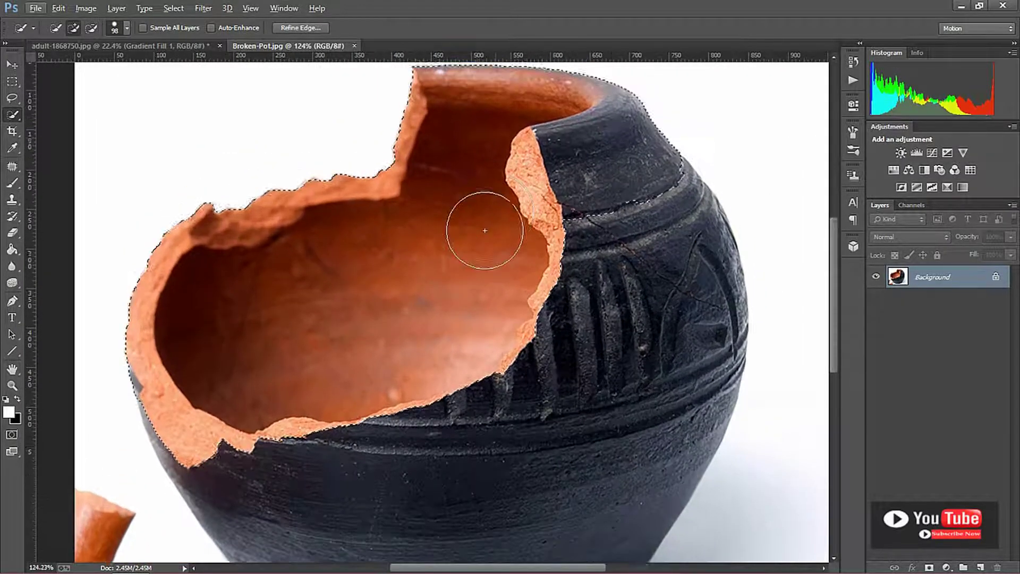
pyautogui.scroll(1, 486, 227)
pyautogui.keyDown('alt'); pyautogui.scroll(-1, 398, 266); pyautogui.keyUp('alt')
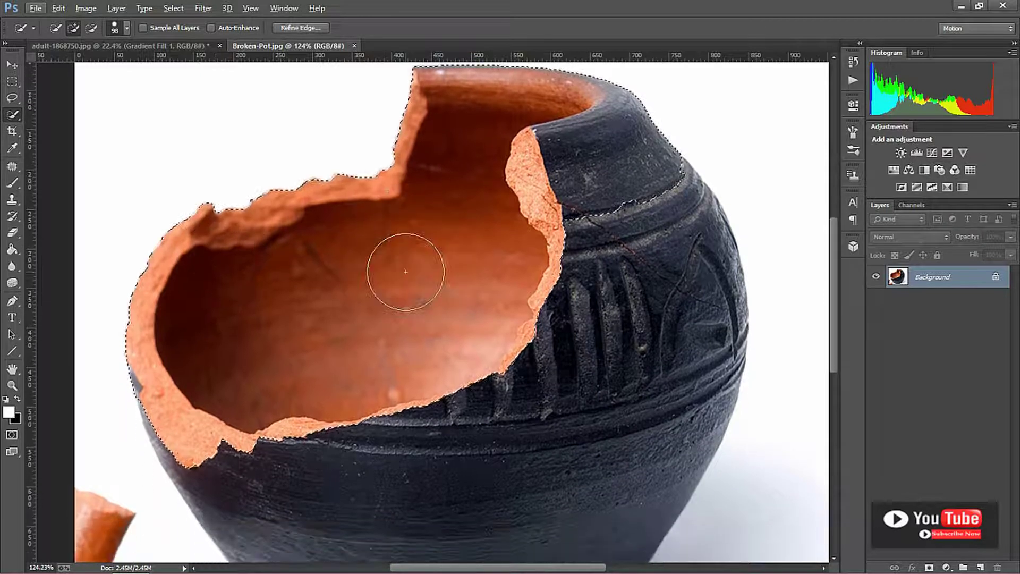
pyautogui.keyDown('alt'); pyautogui.scroll(-1, 404, 269); pyautogui.keyUp('alt')
pyautogui.keyDown('alt'); pyautogui.scroll(-2, 406, 271); pyautogui.keyUp('alt')
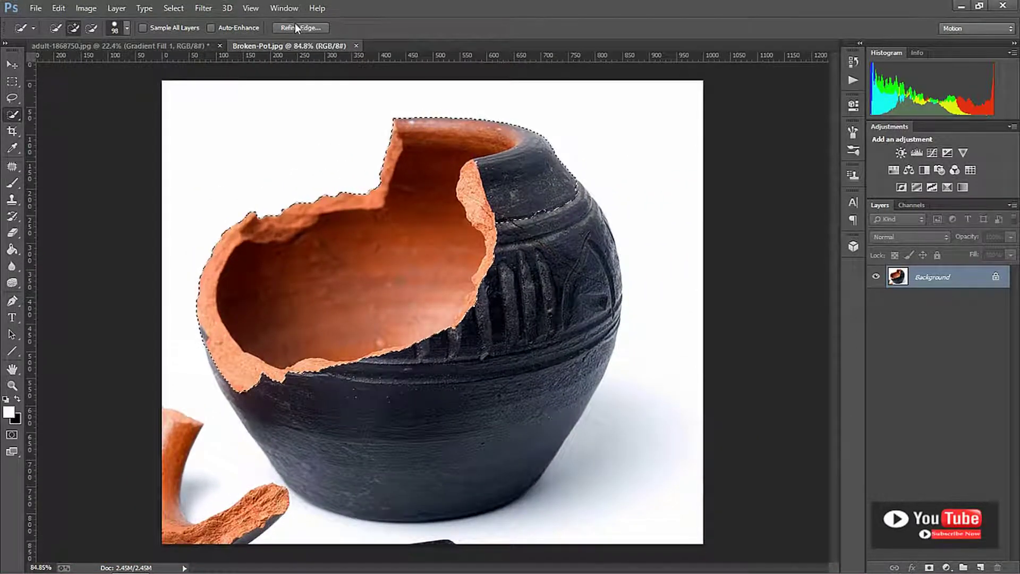
# - Refine the selection edge with Smooth 11 and Shift Edge -16%, output to a new layer
pyautogui.click(295, 27)
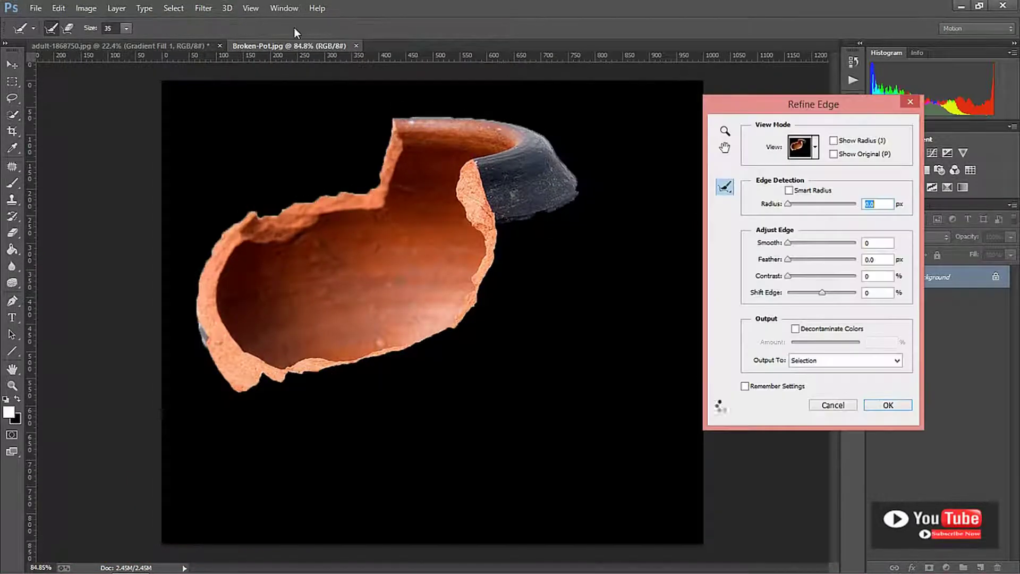
pyautogui.click(796, 244)
pyautogui.moveTo(822, 293); pyautogui.dragTo(817, 293)
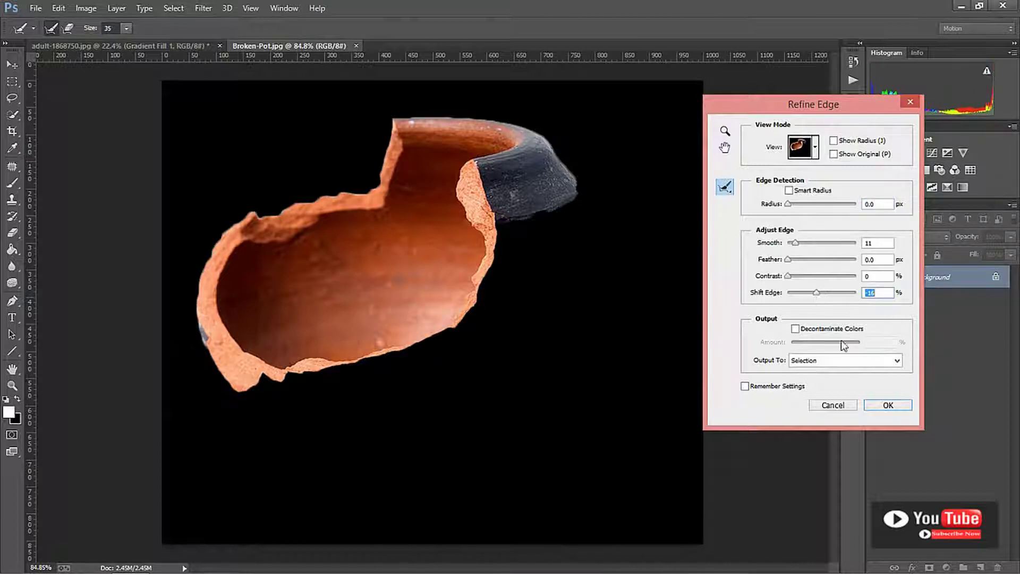
pyautogui.click(850, 360)
pyautogui.click(850, 391)
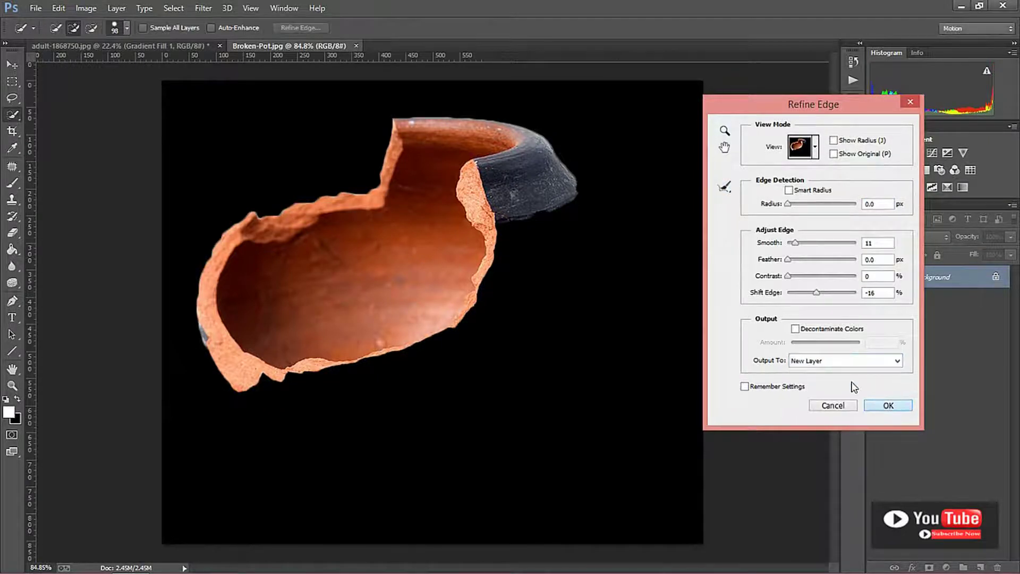
pyautogui.press('Return')
pyautogui.click(8, 65)
# - Bring the pot into the man's photo, stack it above Layer 1, and place it on his head
pyautogui.moveTo(424, 243)
pyautogui.mouseDown()
pyautogui.moveTo(164, 51)
pyautogui.moveTo(409, 233)
pyautogui.mouseUp()
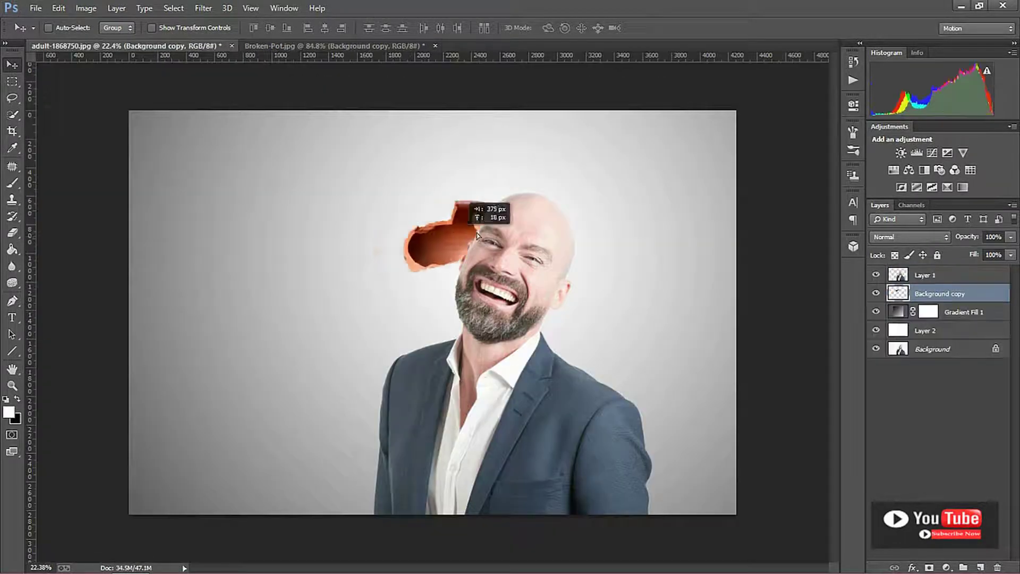
pyautogui.moveTo(967, 296); pyautogui.dragTo(956, 270)
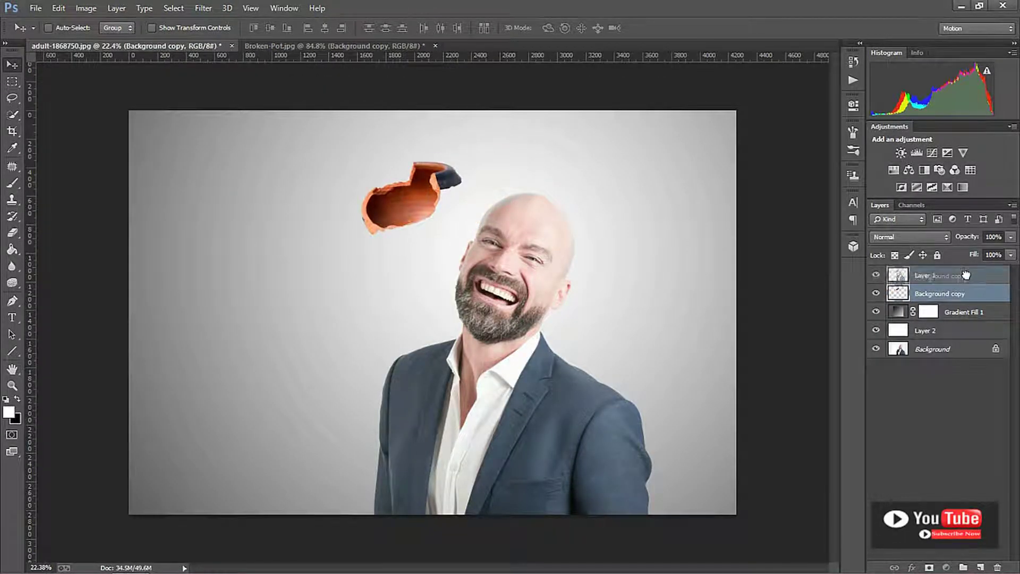
pyautogui.moveTo(447, 206); pyautogui.dragTo(535, 202)
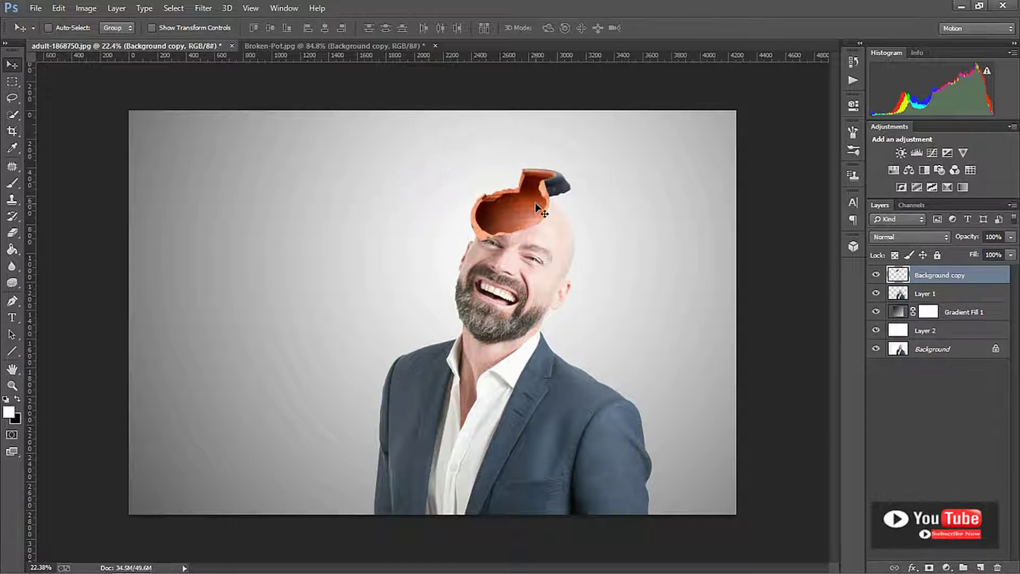
pyautogui.rightClick(534, 202)
pyautogui.press('Escape')
pyautogui.hotkey('ctrl', 't')
# - Flip the pot horizontally, rotate it about 15.5°, and scale it to about 81%
pyautogui.rightClick(518, 201)
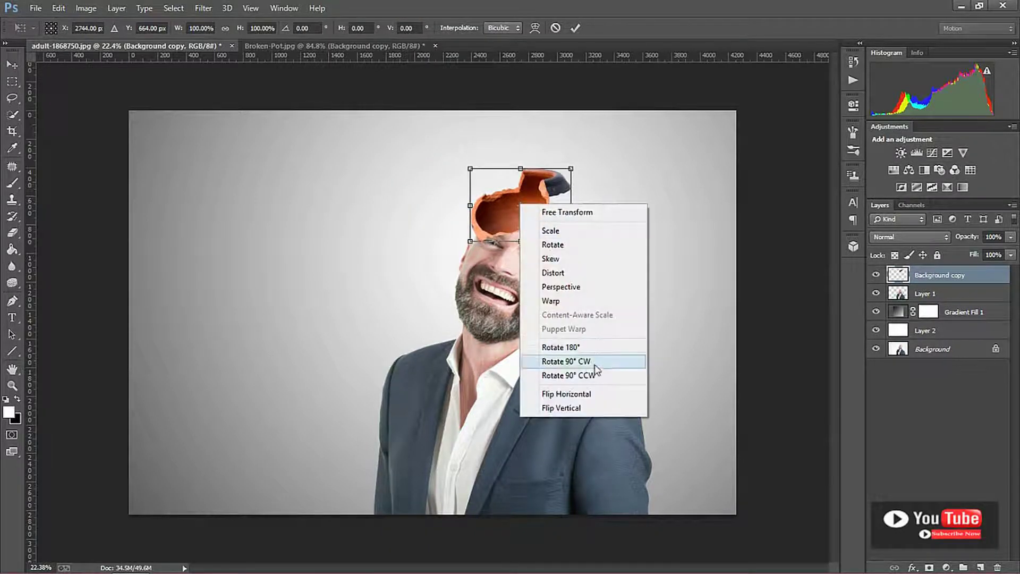
pyautogui.click(552, 396)
pyautogui.moveTo(623, 201); pyautogui.dragTo(631, 227)
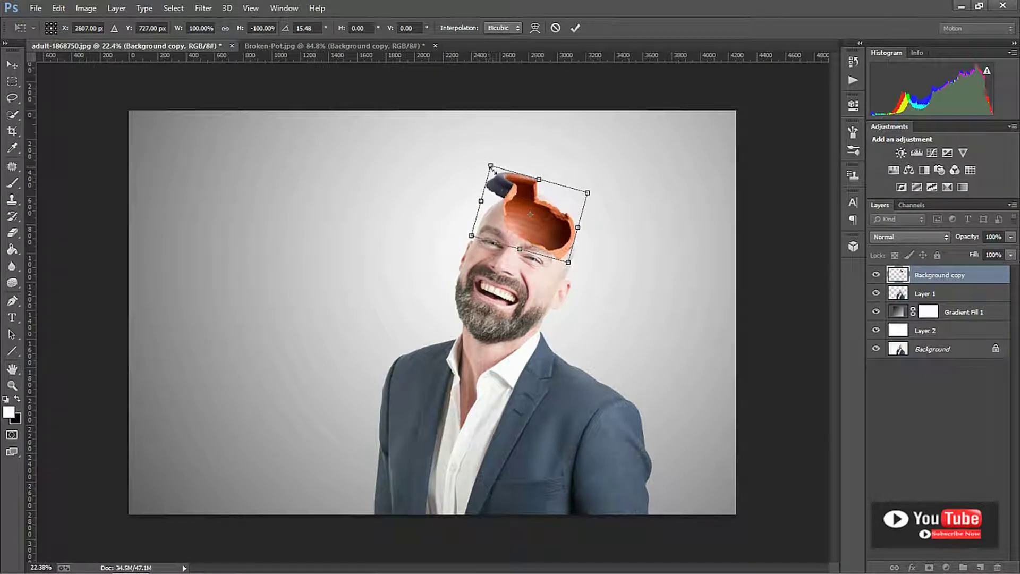
pyautogui.moveTo(491, 166); pyautogui.dragTo(503, 184)
pyautogui.scroll(5, 567, 227)
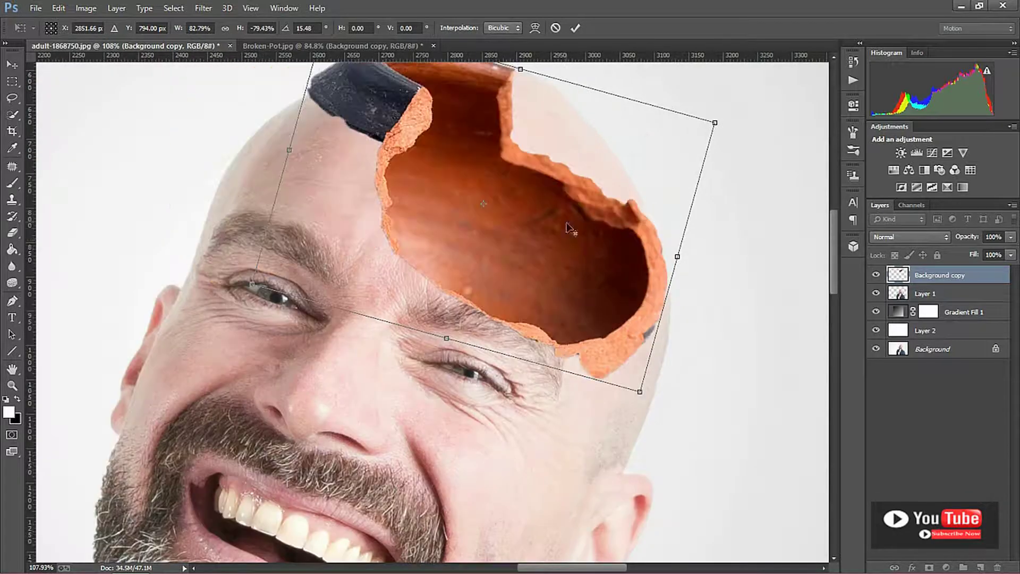
pyautogui.moveTo(567, 244)
pyautogui.mouseDown()
pyautogui.moveTo(540, 272)
pyautogui.moveTo(550, 306)
pyautogui.mouseUp()
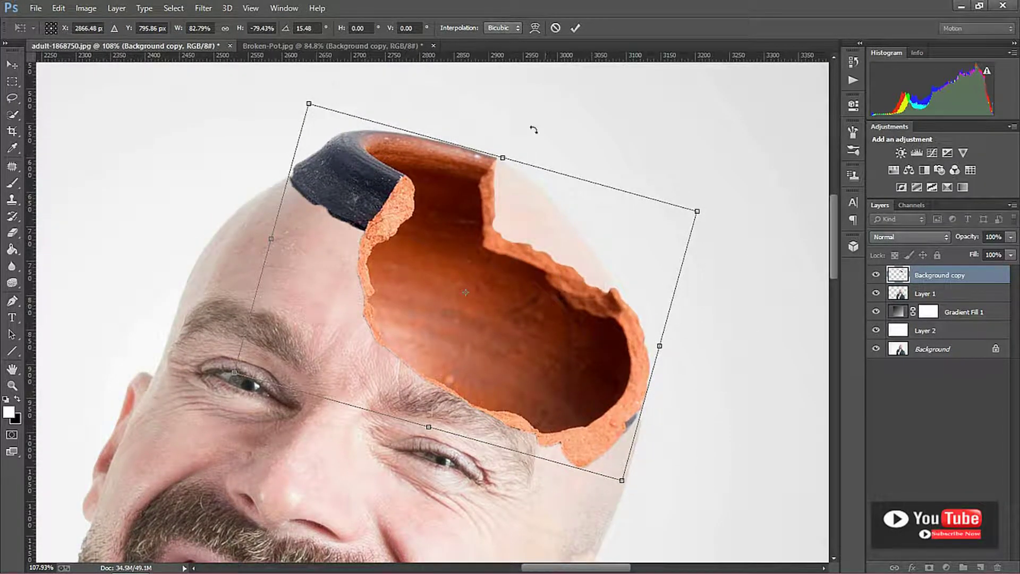
pyautogui.moveTo(304, 91)
pyautogui.mouseDown()
pyautogui.moveTo(313, 80)
pyautogui.moveTo(339, 120)
pyautogui.mouseUp()
# - Warp the pot's left, top and right edges to wrap over the skull, then commit
pyautogui.click(535, 28)
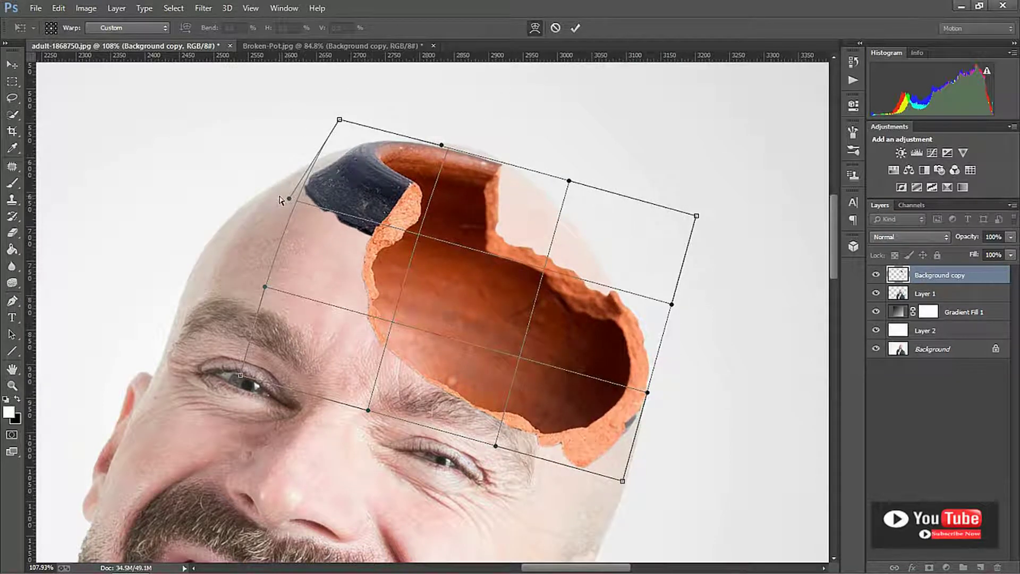
pyautogui.moveTo(289, 199); pyautogui.dragTo(261, 186)
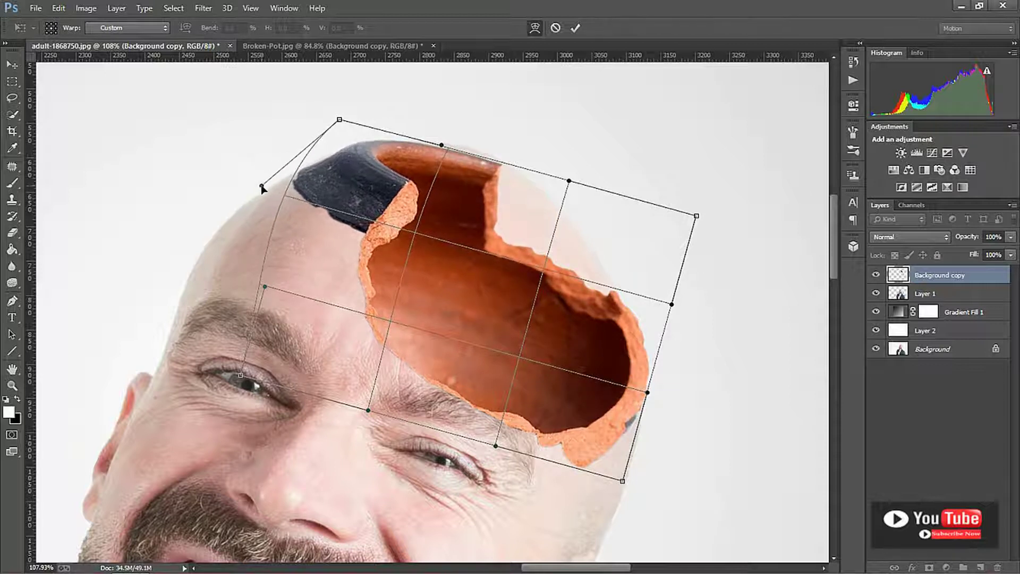
pyautogui.moveTo(398, 148)
pyautogui.mouseDown()
pyautogui.moveTo(431, 149)
pyautogui.moveTo(445, 128)
pyautogui.moveTo(450, 136)
pyautogui.mouseUp()
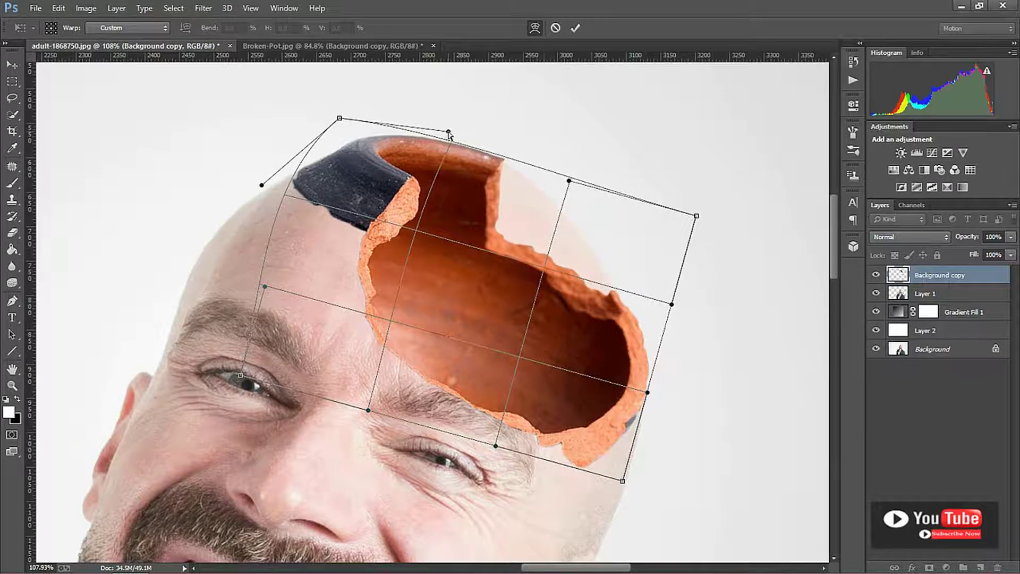
pyautogui.moveTo(668, 301); pyautogui.dragTo(643, 261)
pyautogui.moveTo(622, 481); pyautogui.dragTo(623, 490)
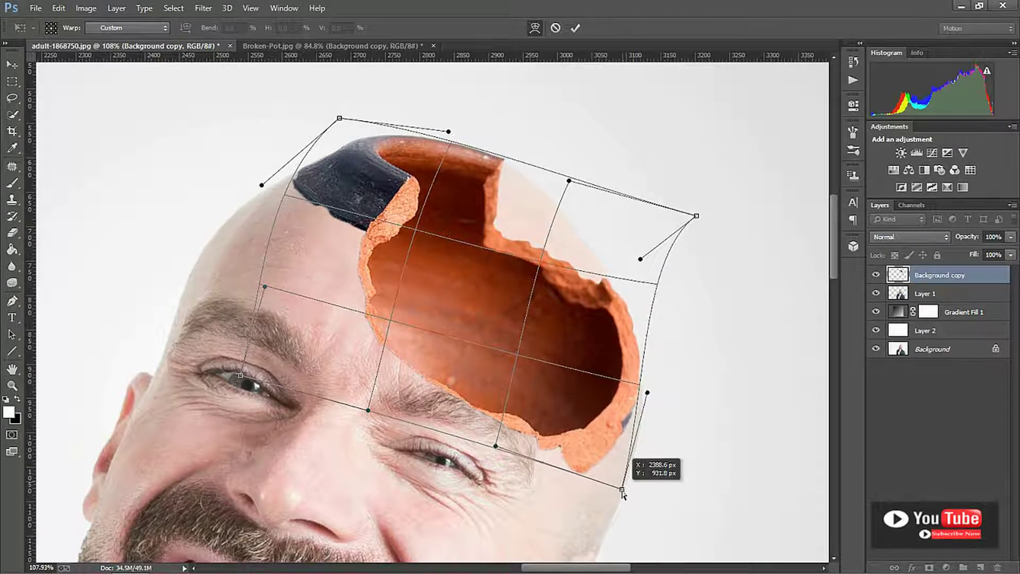
pyautogui.scroll(-2, 481, 279)
pyautogui.scroll(-1, 579, 342)
pyautogui.scroll(1, 485, 291)
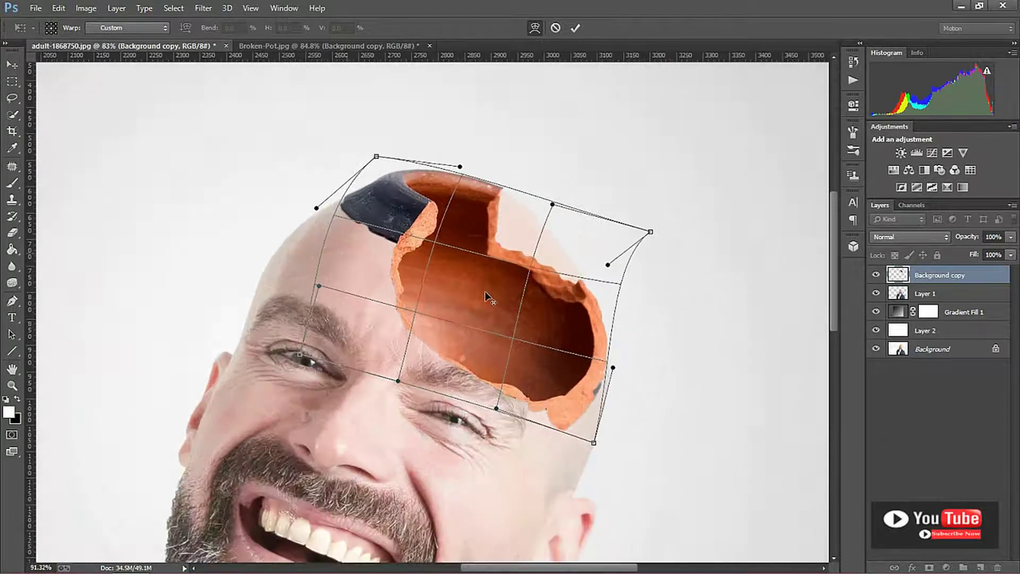
pyautogui.scroll(4, 393, 302)
pyautogui.scroll(-4, 392, 298)
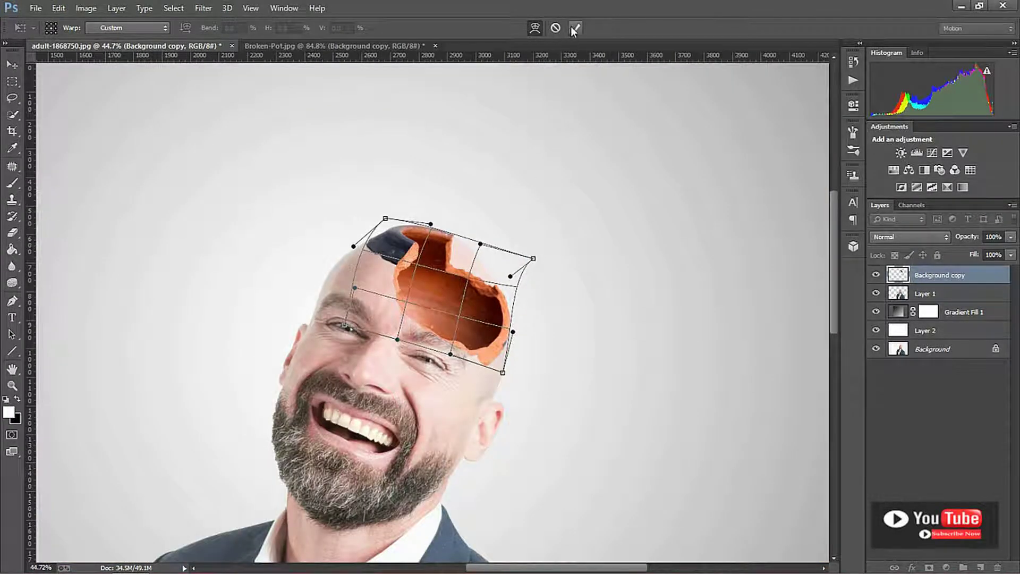
pyautogui.click(576, 28)
# - Apply Remove White Matte and then Remove Black Matte to the pot layer
pyautogui.scroll(3, 456, 305)
pyautogui.scroll(1, 463, 309)
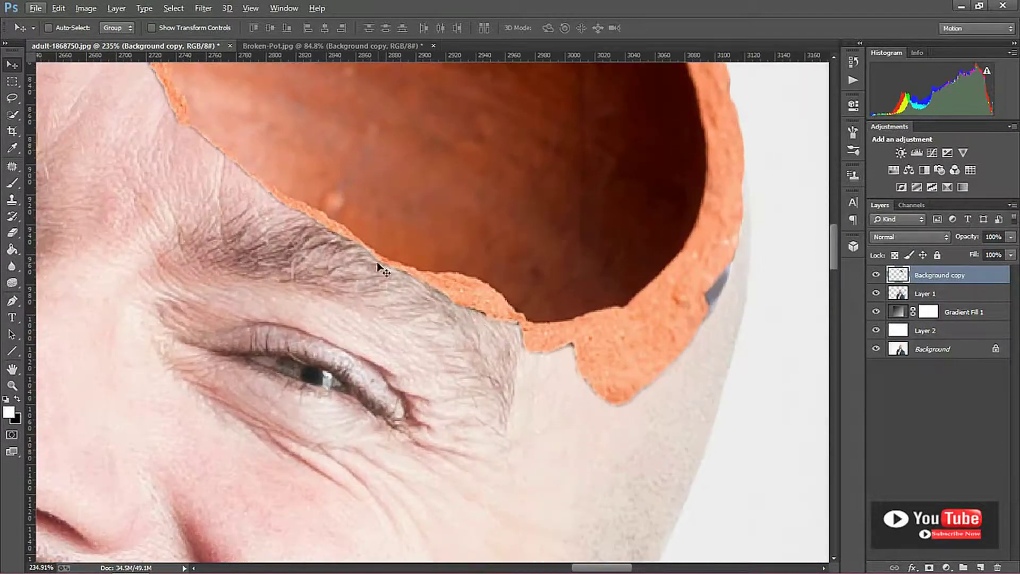
pyautogui.moveTo(382, 271)
pyautogui.mouseDown()
pyautogui.moveTo(481, 348)
pyautogui.moveTo(462, 392)
pyautogui.moveTo(312, 198)
pyautogui.mouseUp()
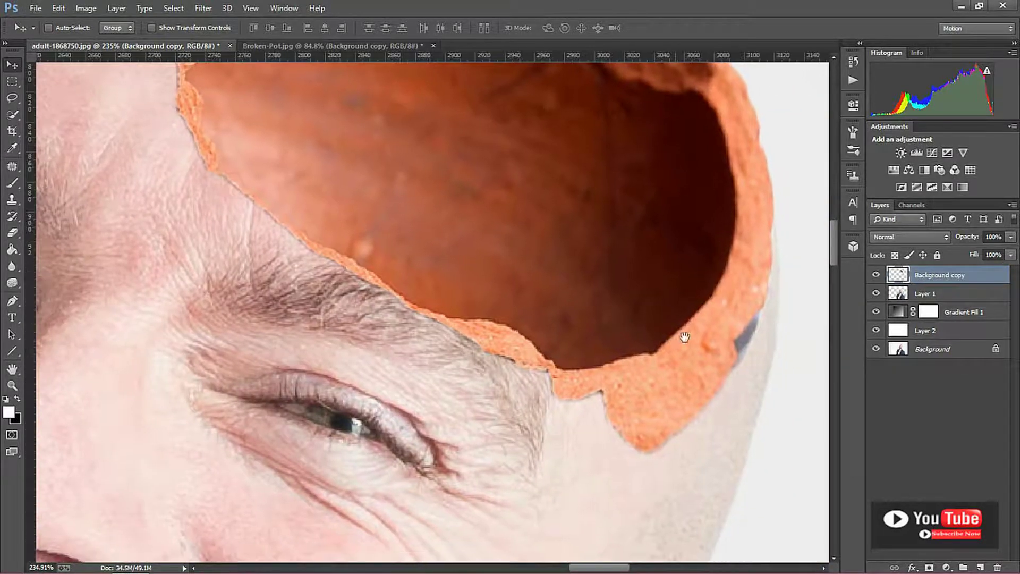
pyautogui.scroll(-1, 624, 345)
pyautogui.scroll(-2, 622, 344)
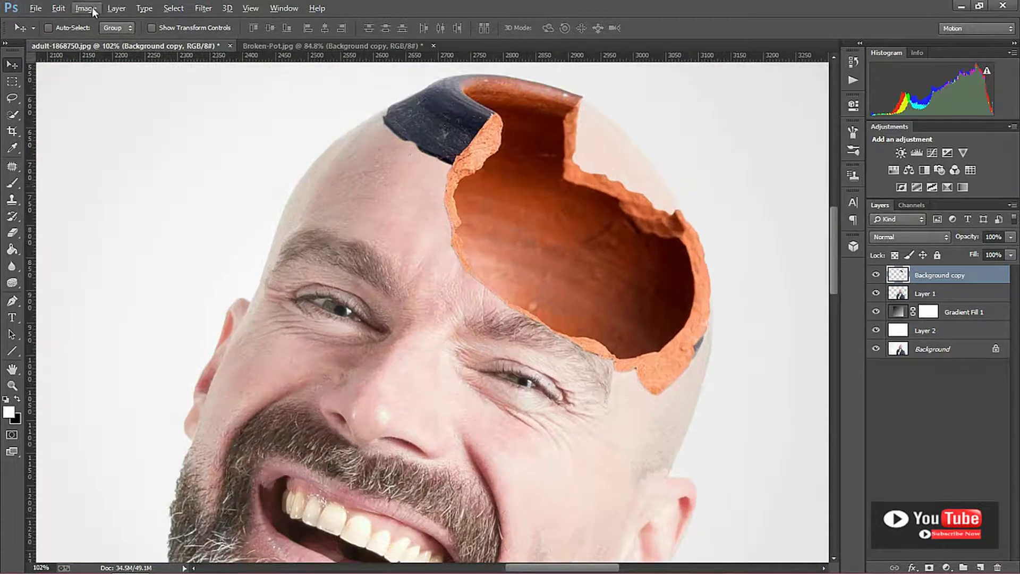
pyautogui.click(86, 9)
pyautogui.moveTo(129, 454)
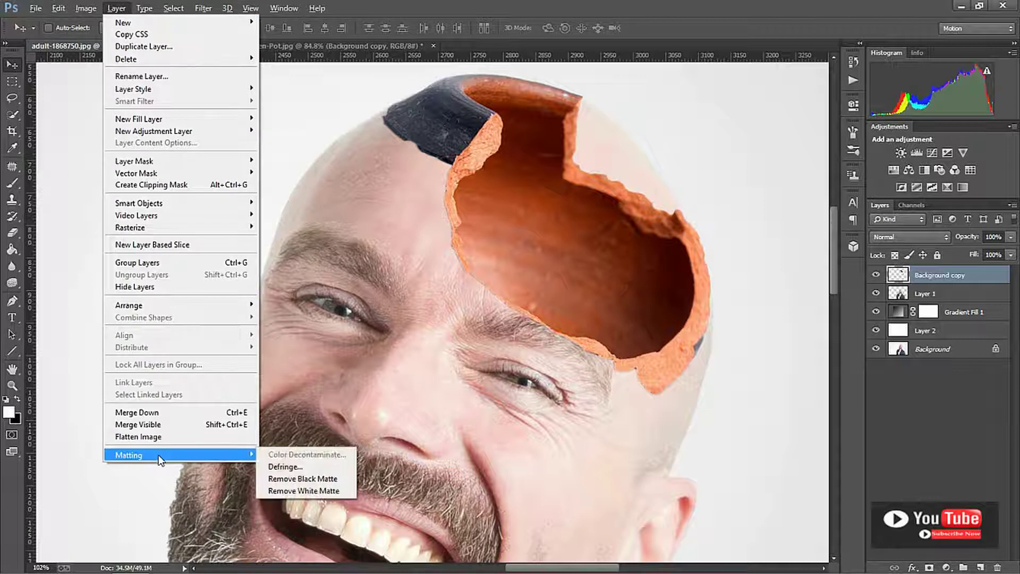
pyautogui.click(322, 490)
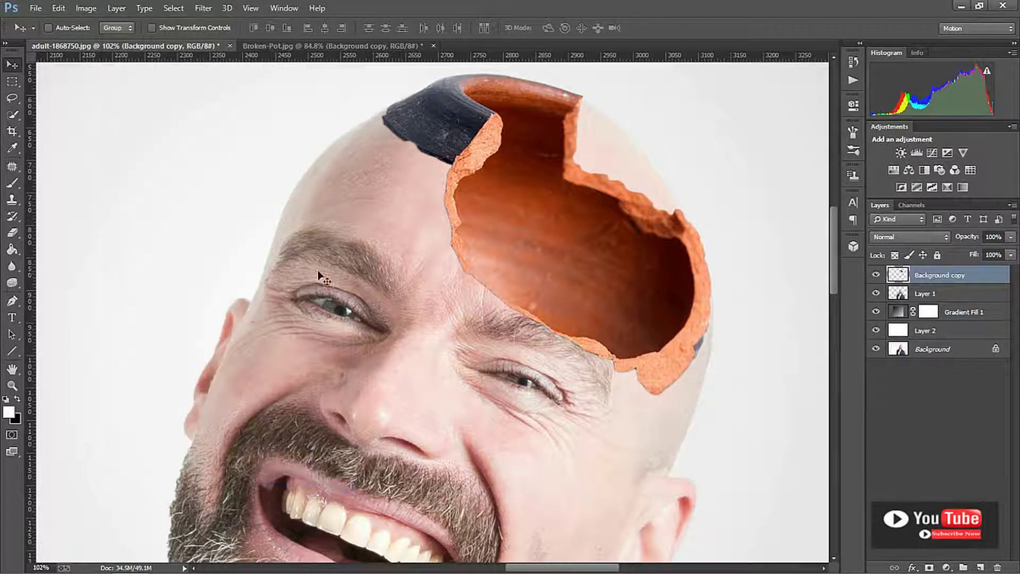
pyautogui.moveTo(519, 278); pyautogui.dragTo(486, 256)
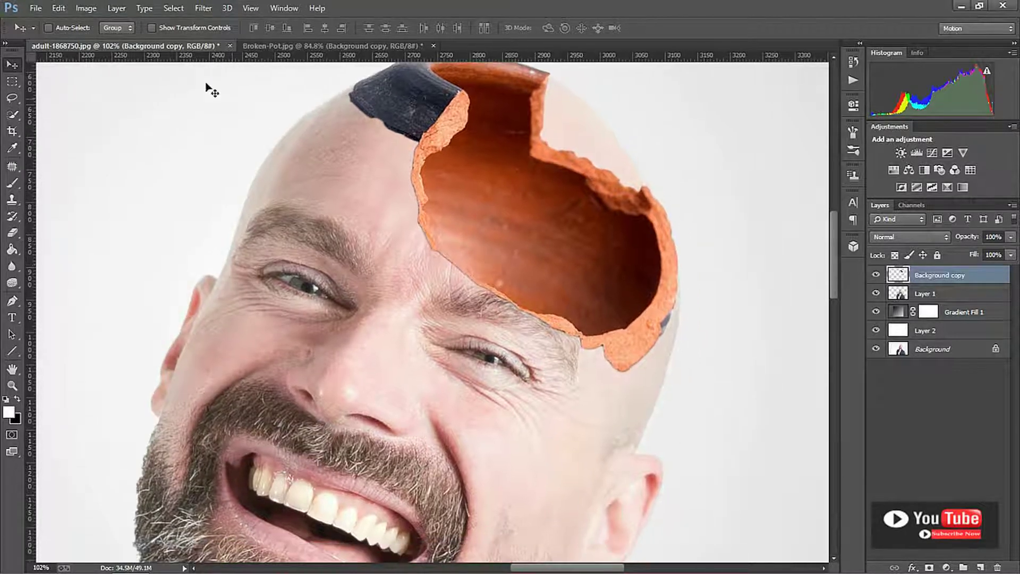
pyautogui.click(85, 9)
pyautogui.moveTo(128, 455)
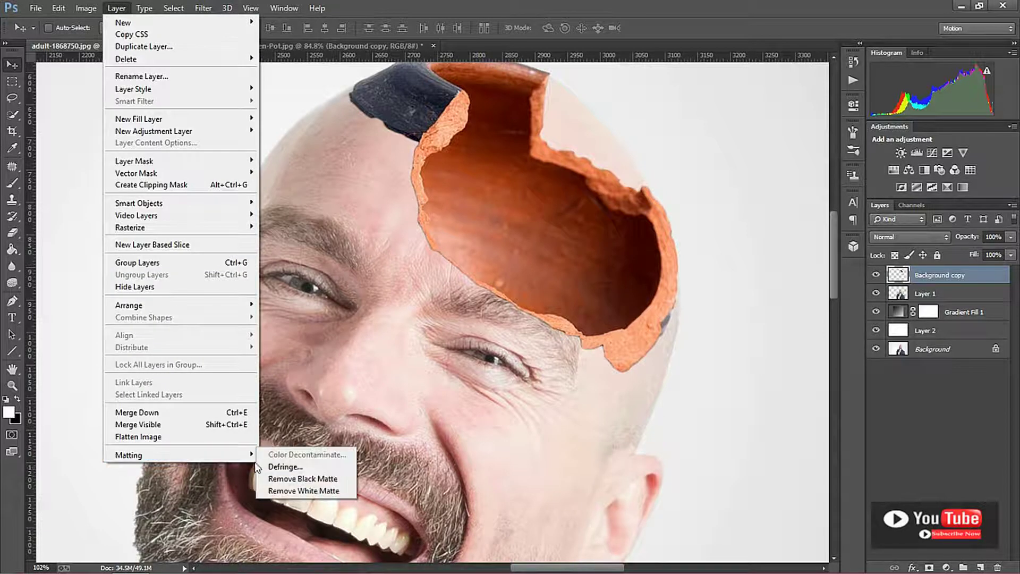
pyautogui.click(296, 478)
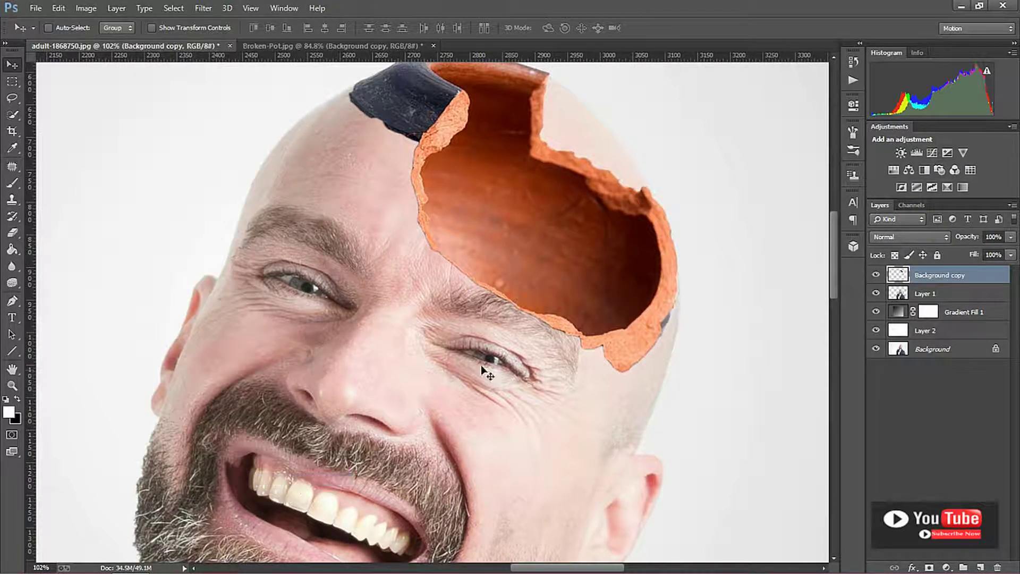
pyautogui.scroll(-1, 501, 353)
# - Add a layer mask to the pot layer (Background copy)
pyautogui.click(929, 568)
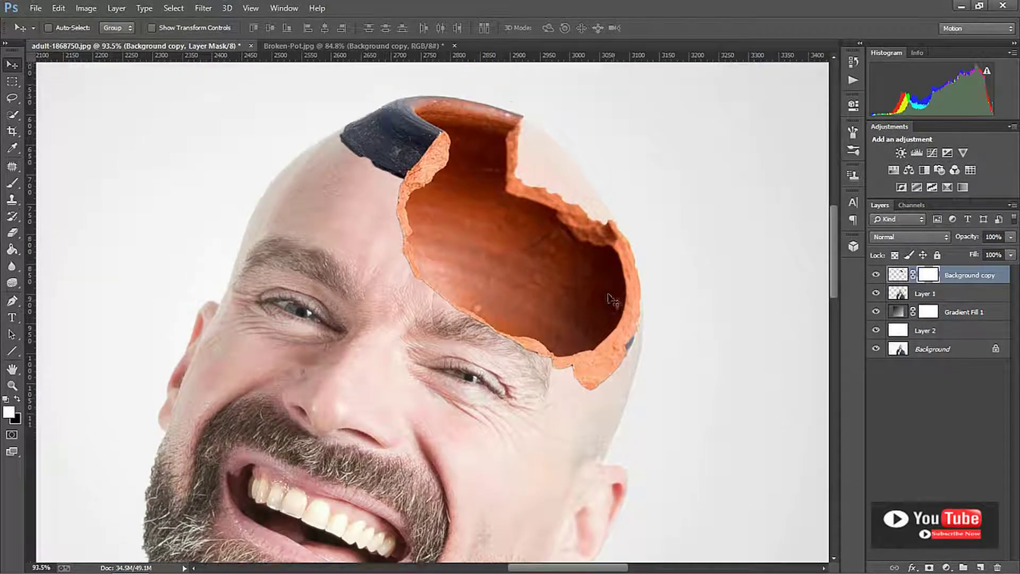
pyautogui.scroll(-3, 575, 340)
pyautogui.scroll(-1, 574, 351)
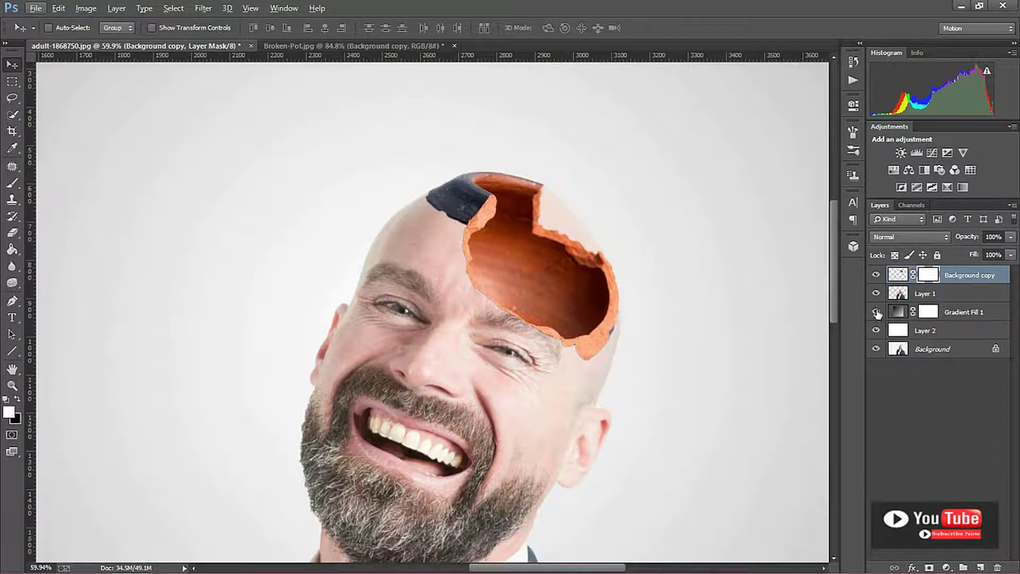
pyautogui.click(876, 275)
pyautogui.click(877, 275)
# - Mask Layer 1 with an inverted pen-path mask hiding the scalp inside the pot opening
pyautogui.click(933, 301)
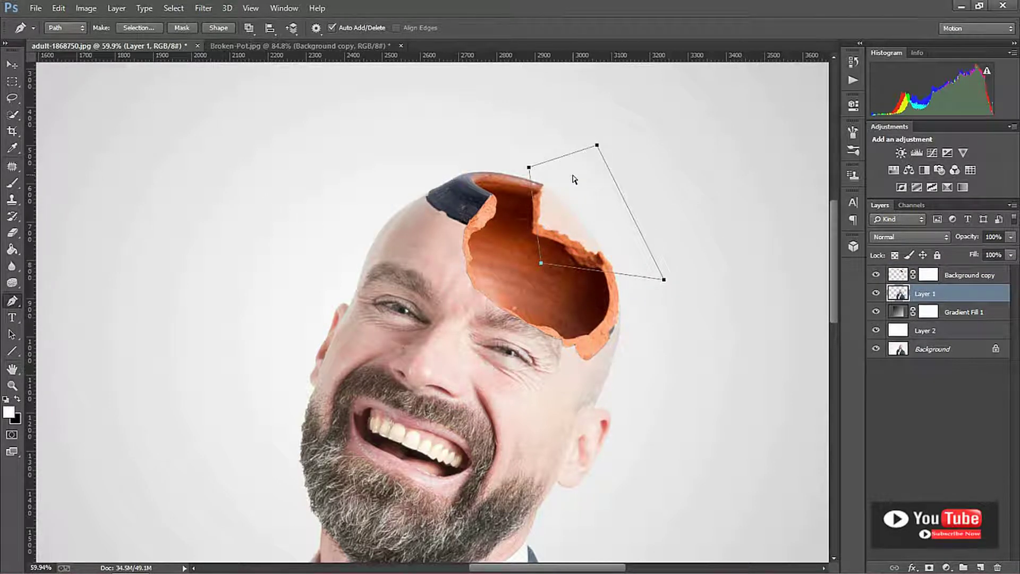
pyautogui.hotkey('ctrl', 'Return')
pyautogui.click(929, 567)
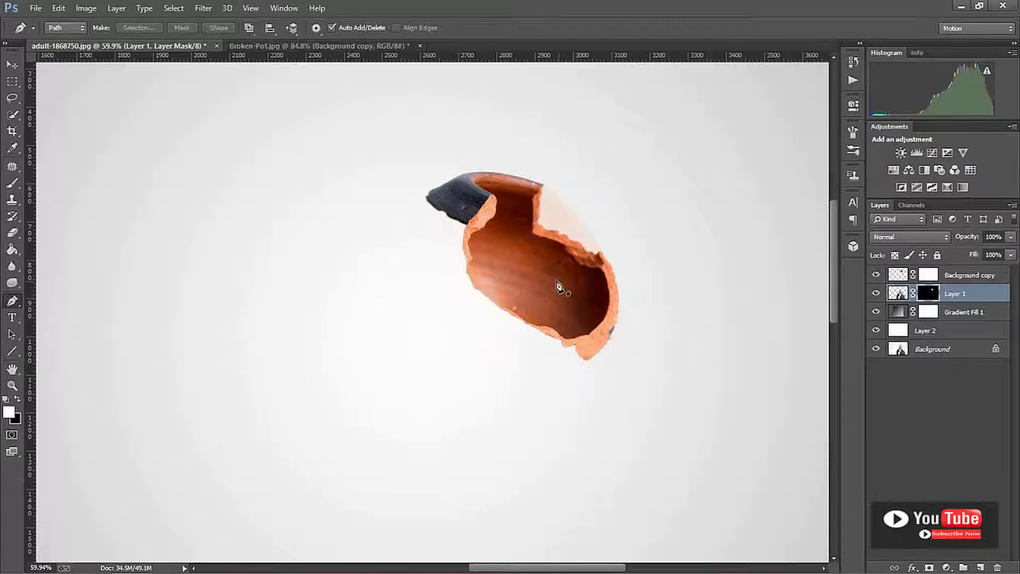
pyautogui.hotkey('ctrl', 'i')
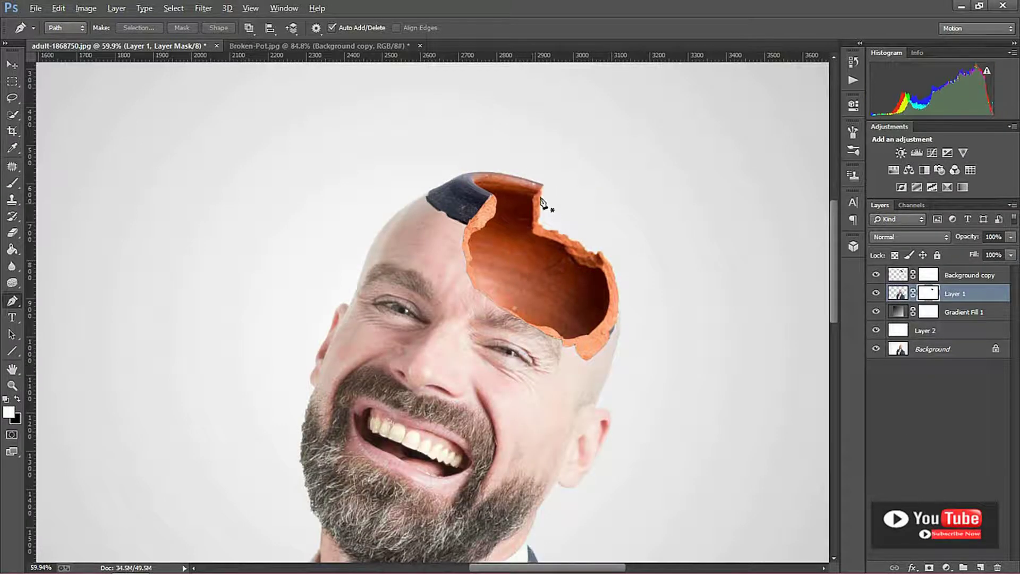
pyautogui.scroll(2, 542, 202)
pyautogui.scroll(-3, 610, 236)
pyautogui.scroll(-2, 606, 239)
pyautogui.scroll(-1, 589, 243)
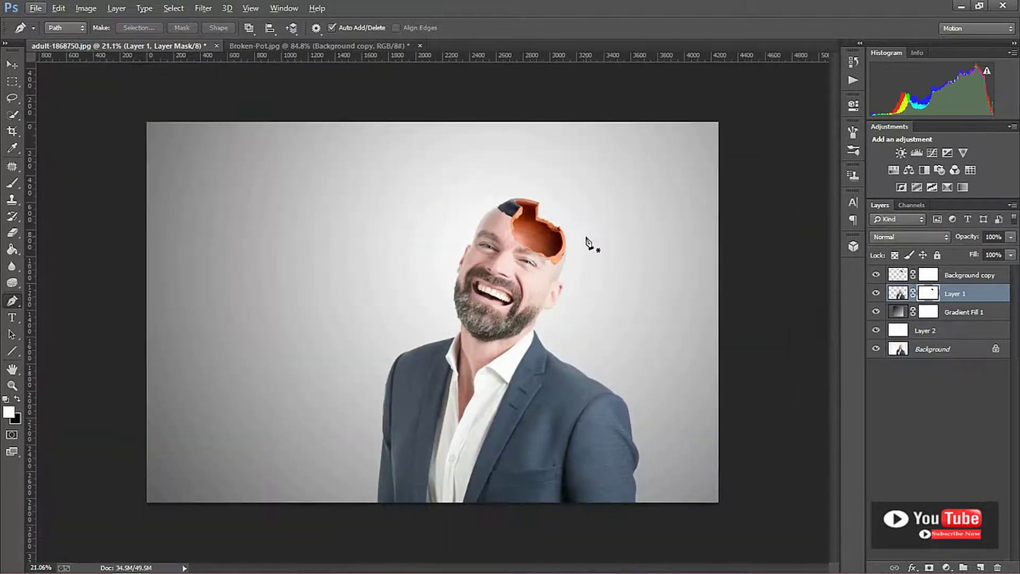
pyautogui.scroll(1, 588, 244)
pyautogui.scroll(3, 599, 182)
pyautogui.scroll(1, 590, 186)
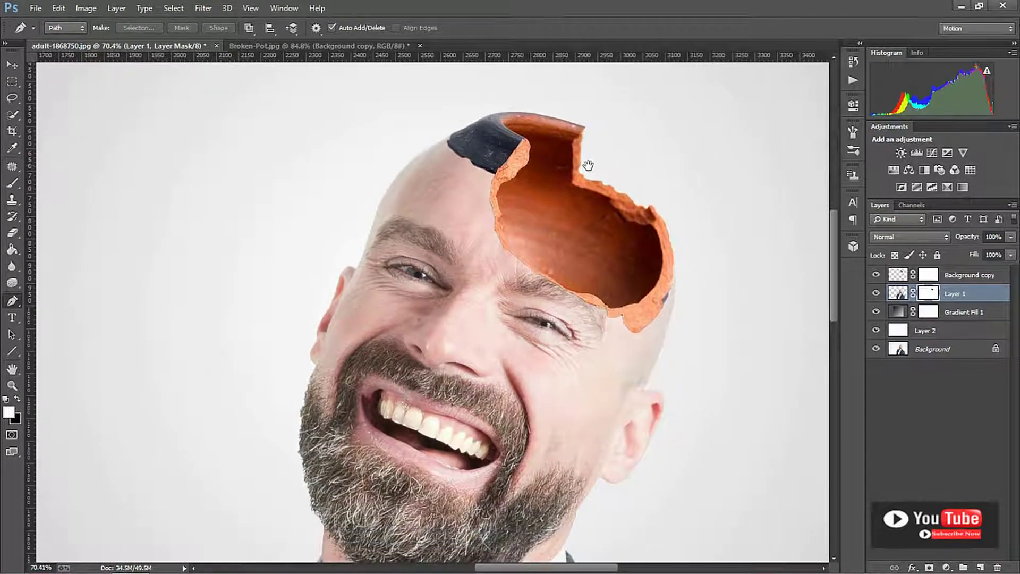
# - Target the pot layer's mask and switch to the Brush tool
pyautogui.click(951, 275)
pyautogui.scroll(1, 572, 217)
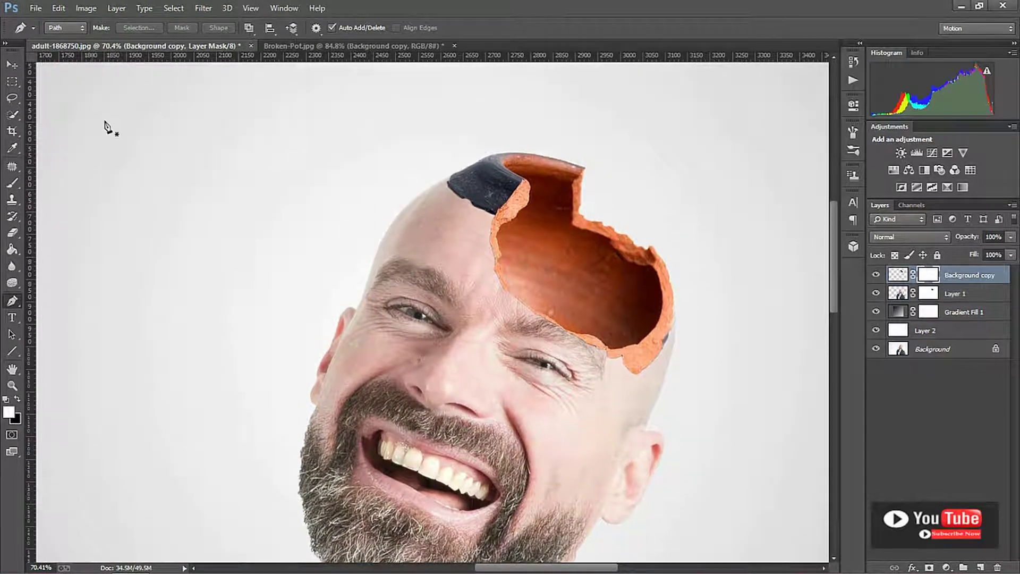
pyautogui.press('b')
pyautogui.scroll(2, 461, 195)
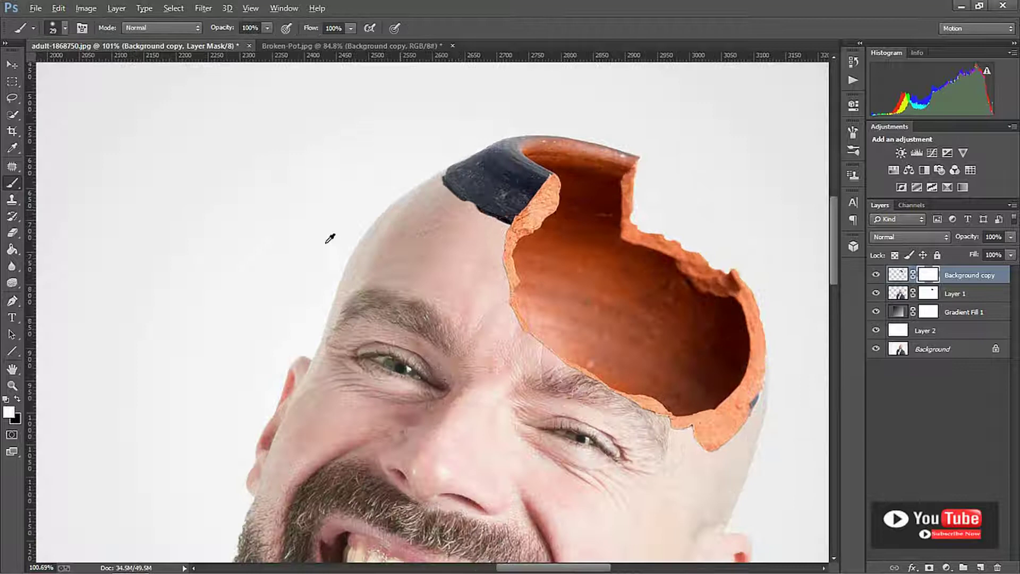
# - Set the foreground to black and mask out the pot's dark upper rim with broad strokes
pyautogui.click(9, 409)
pyautogui.click(667, 227)
pyautogui.click(836, 102)
pyautogui.scroll(1, 504, 223)
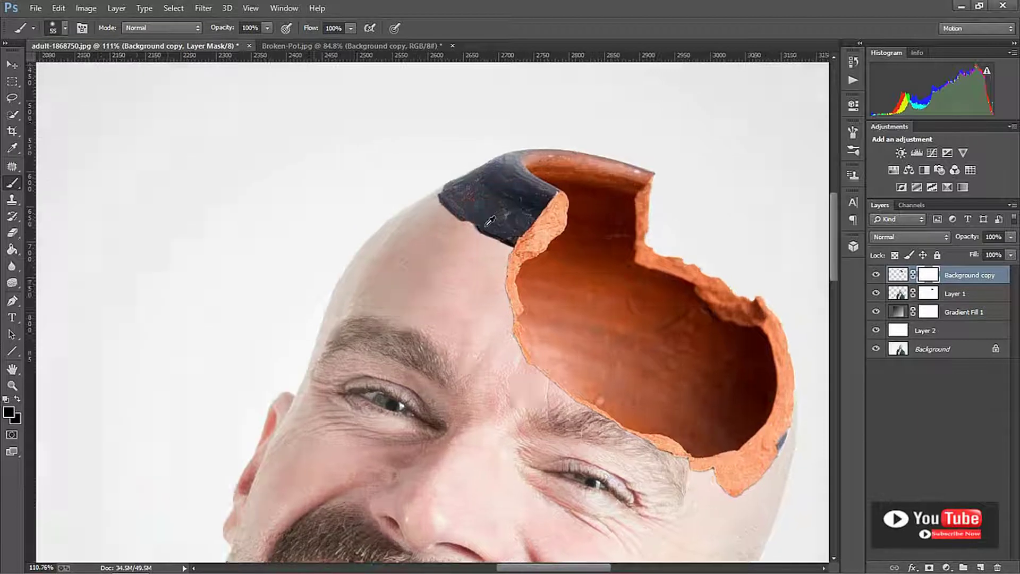
pyautogui.scroll(3, 490, 227)
pyautogui.moveTo(423, 275)
pyautogui.mouseDown()
pyautogui.moveTo(406, 282)
pyautogui.moveTo(475, 301)
pyautogui.mouseUp()
pyautogui.hotkey('ctrl', 'z')
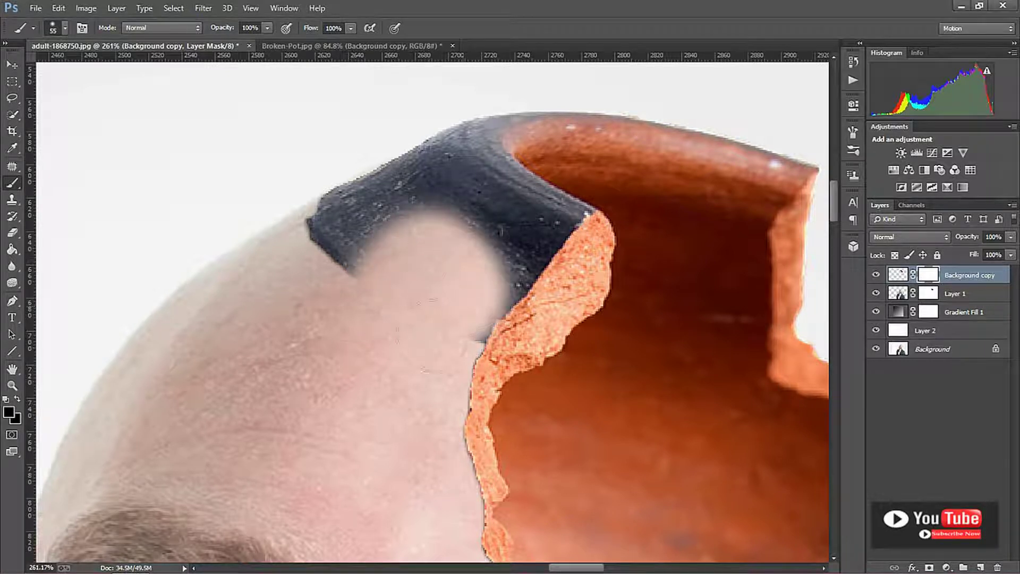
pyautogui.moveTo(425, 335)
pyautogui.mouseDown()
pyautogui.moveTo(343, 242)
pyautogui.moveTo(425, 186)
pyautogui.moveTo(388, 148)
pyautogui.moveTo(457, 202)
pyautogui.moveTo(469, 254)
pyautogui.mouseUp()
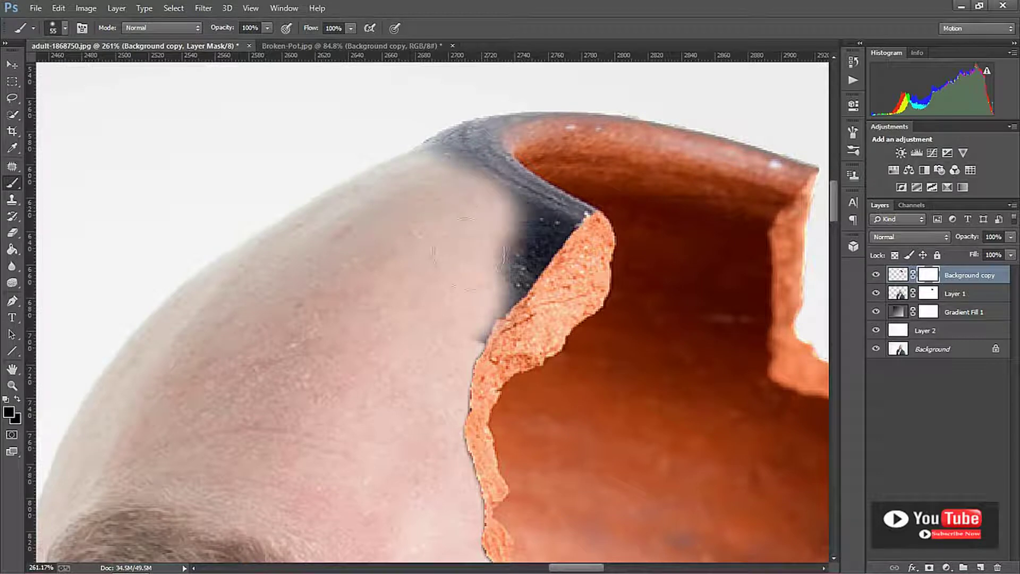
pyautogui.moveTo(510, 192)
pyautogui.mouseDown()
pyautogui.moveTo(532, 287)
pyautogui.moveTo(505, 319)
pyautogui.mouseUp()
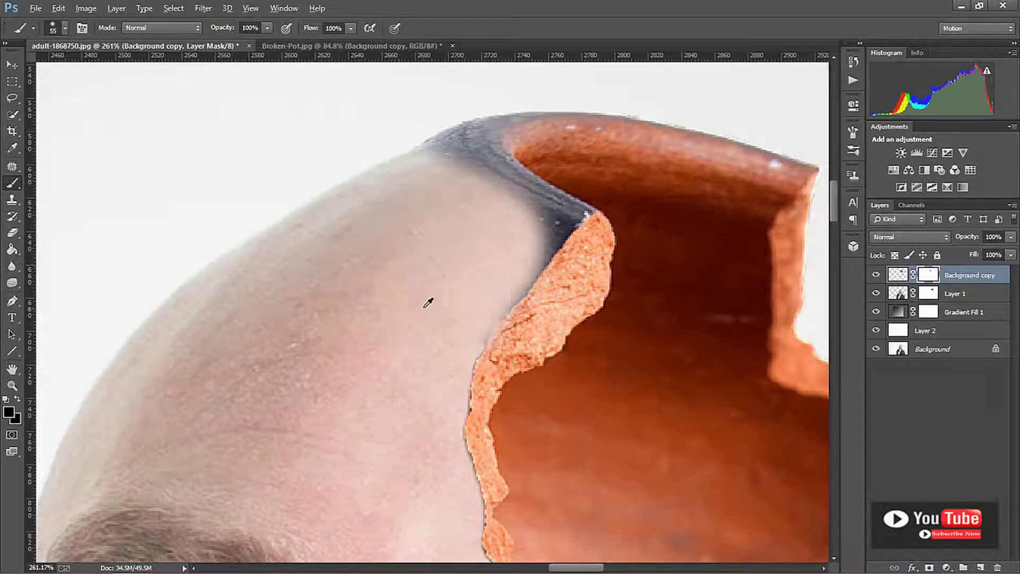
# - Shrink the brush to 20 px and mask the remaining grey rim edges
pyautogui.scroll(1, 428, 303)
pyautogui.moveTo(455, 230); pyautogui.dragTo(431, 230)
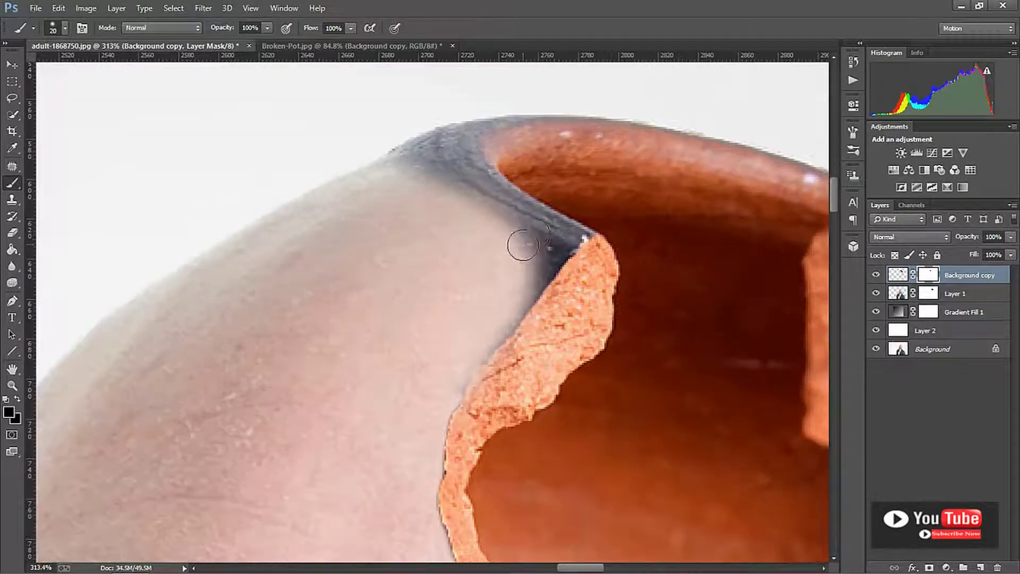
pyautogui.moveTo(523, 245); pyautogui.dragTo(534, 279)
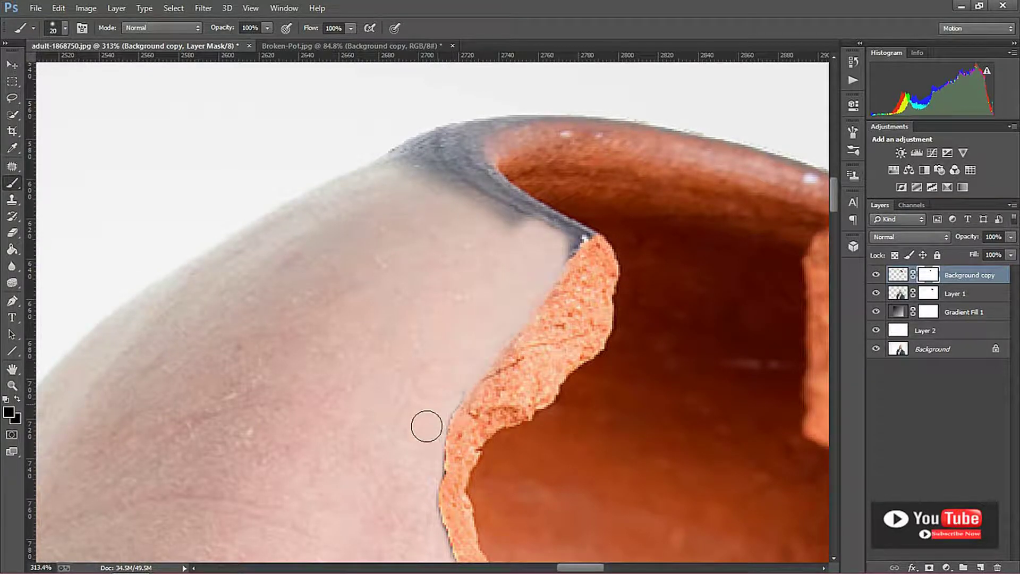
pyautogui.scroll(-1, 466, 296)
pyautogui.scroll(2, 485, 280)
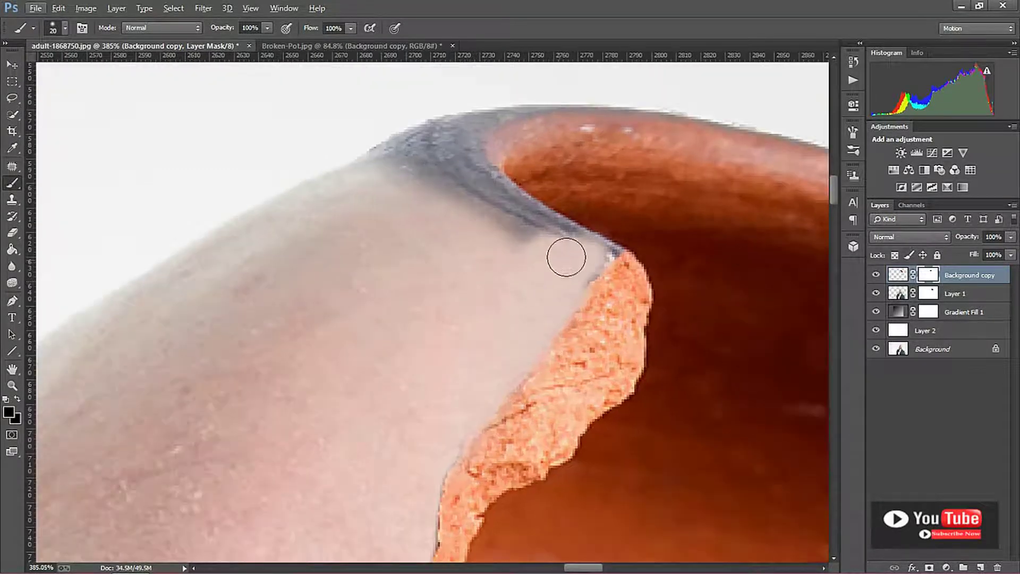
pyautogui.moveTo(567, 257)
pyautogui.mouseDown()
pyautogui.moveTo(567, 266)
pyautogui.moveTo(526, 237)
pyautogui.moveTo(567, 248)
pyautogui.moveTo(496, 200)
pyautogui.moveTo(542, 232)
pyautogui.mouseUp()
pyautogui.moveTo(588, 256)
pyautogui.mouseDown()
pyautogui.moveTo(435, 130)
pyautogui.moveTo(403, 130)
pyautogui.moveTo(402, 113)
pyautogui.moveTo(508, 87)
pyautogui.moveTo(476, 114)
pyautogui.moveTo(521, 97)
pyautogui.mouseUp()
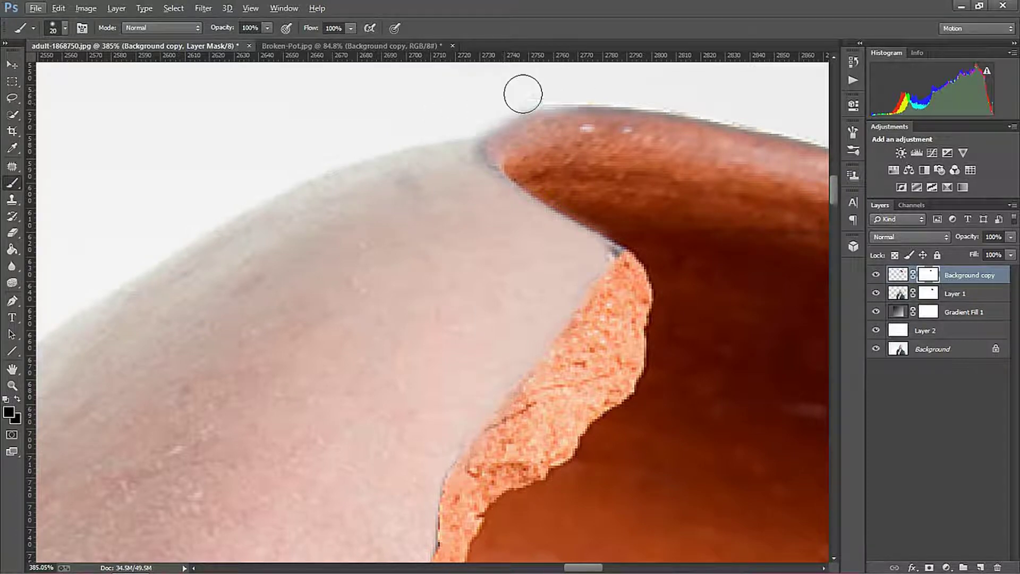
pyautogui.scroll(-5, 448, 185)
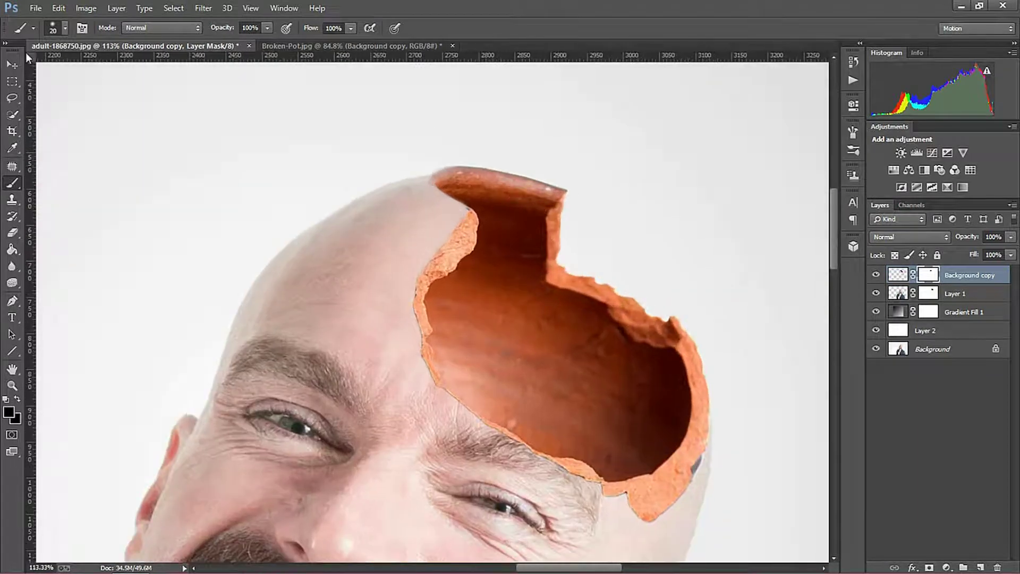
# - Warp the pot's top-middle rim down and left onto the man's scalp, then apply
pyautogui.click(12, 65)
pyautogui.scroll(1, 499, 167)
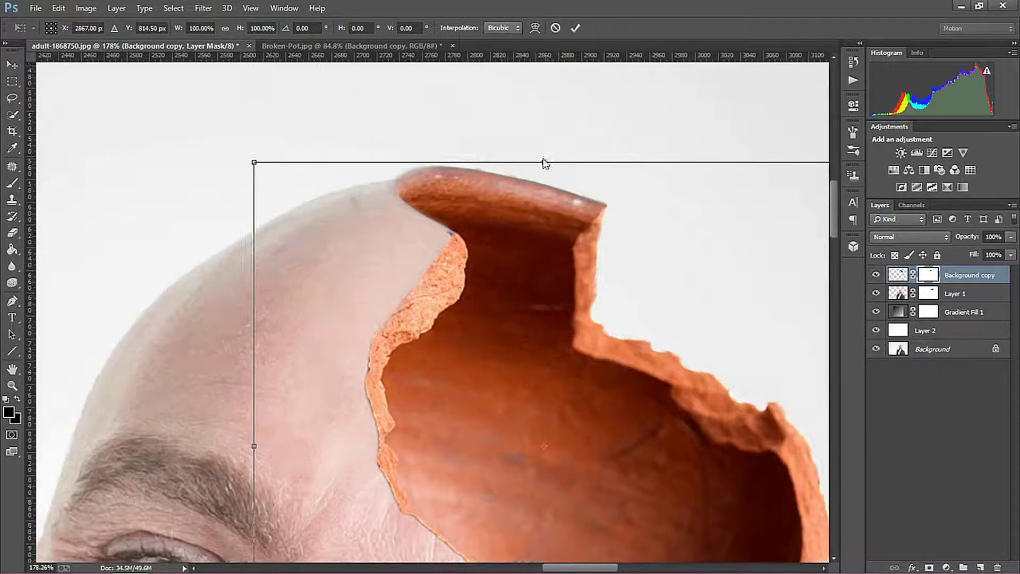
pyautogui.click(535, 28)
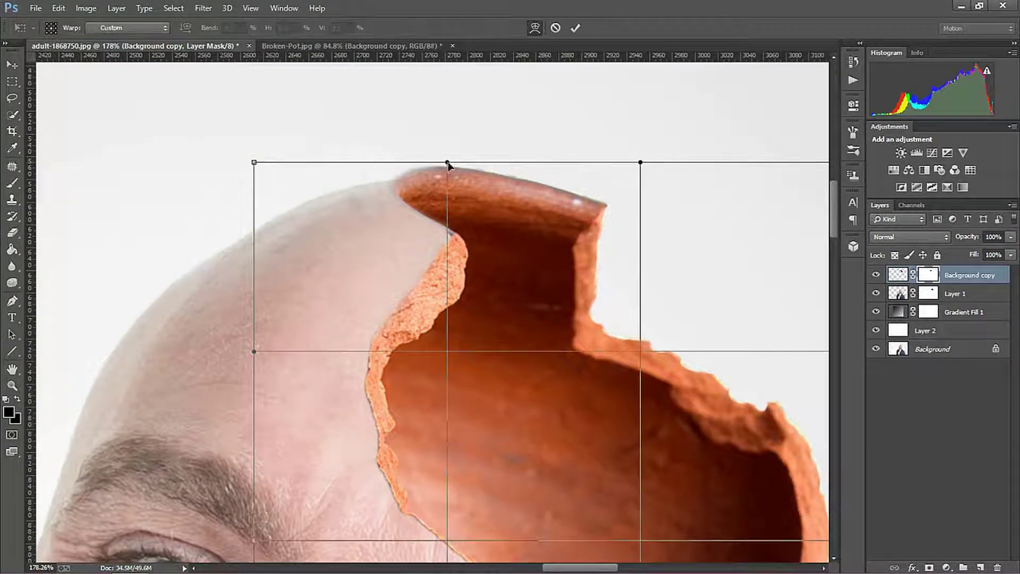
pyautogui.moveTo(447, 162); pyautogui.dragTo(431, 196)
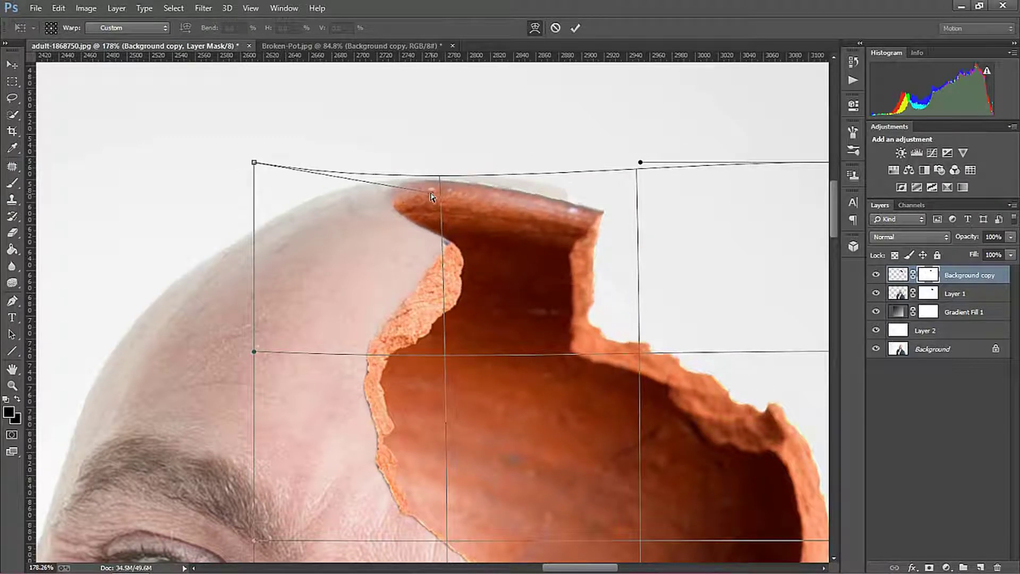
pyautogui.click(575, 28)
# - Paint out the bluish fringe on the mask along the pot edge and lower rim
pyautogui.scroll(-10, 458, 304)
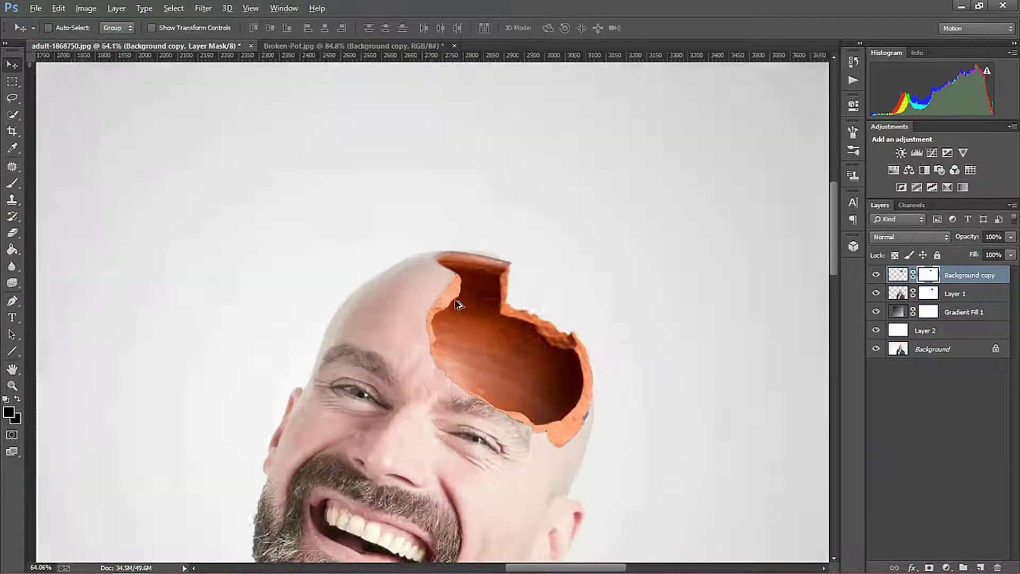
pyautogui.scroll(2, 458, 304)
pyautogui.scroll(2, 541, 402)
pyautogui.scroll(2, 565, 422)
pyautogui.scroll(2, 550, 417)
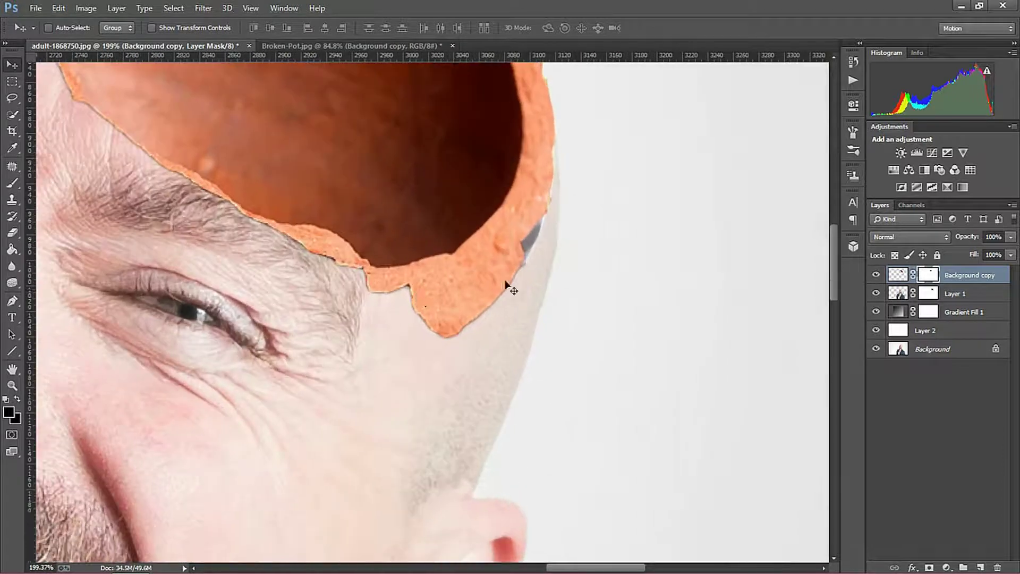
pyautogui.press('b')
pyautogui.scroll(2, 553, 266)
pyautogui.scroll(2, 545, 301)
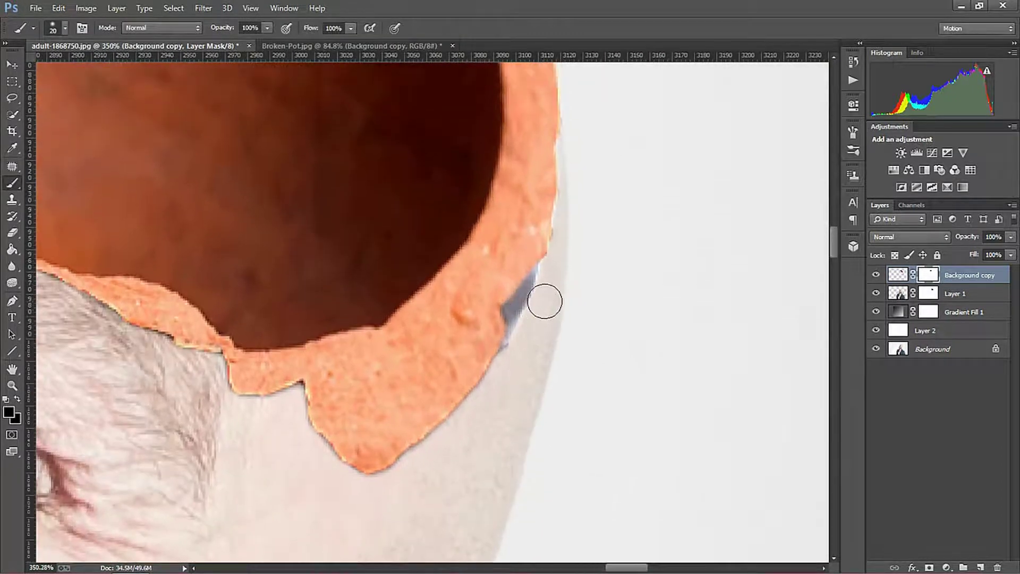
pyautogui.moveTo(545, 302); pyautogui.dragTo(538, 287)
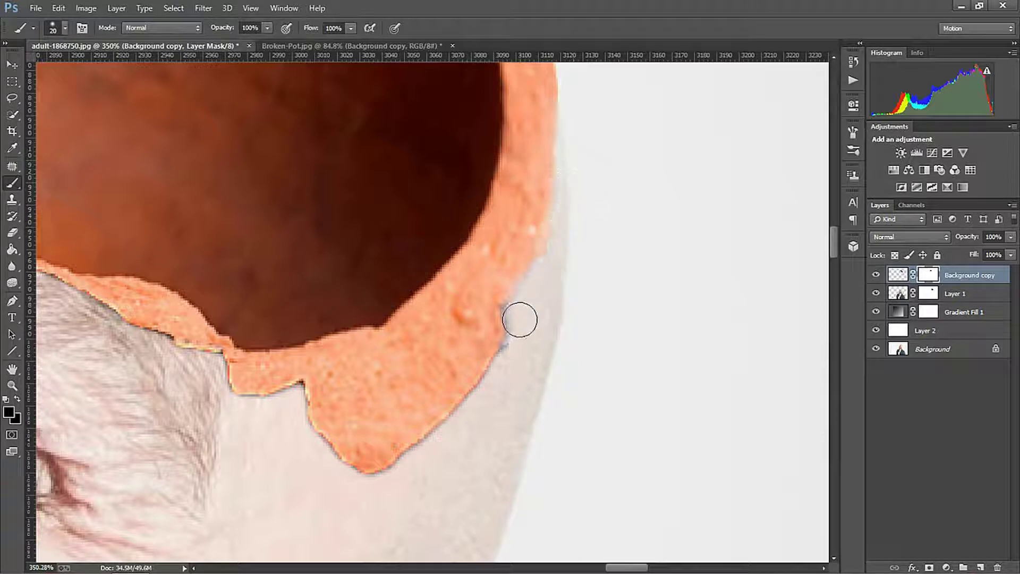
pyautogui.scroll(-2, 516, 333)
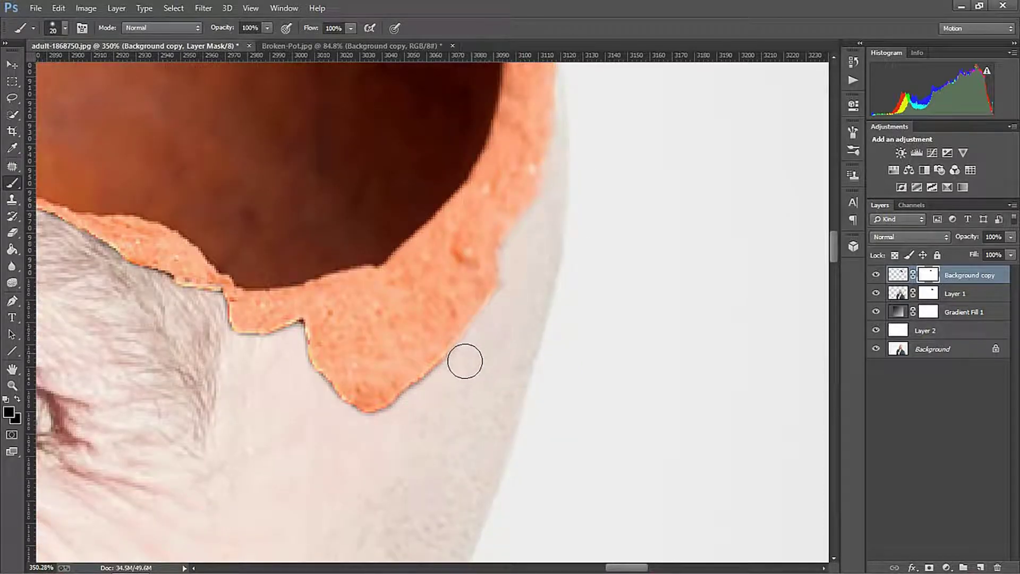
pyautogui.moveTo(465, 361); pyautogui.dragTo(304, 370)
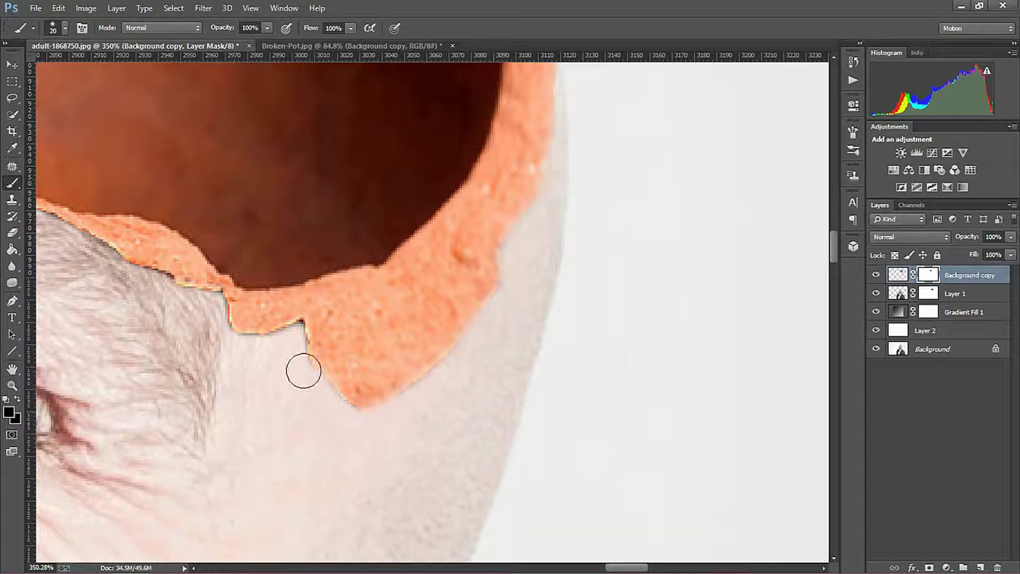
# - Shrink the brush to 10 px and paint away the dark fringe beside the brow
pyautogui.scroll(-5, 414, 404)
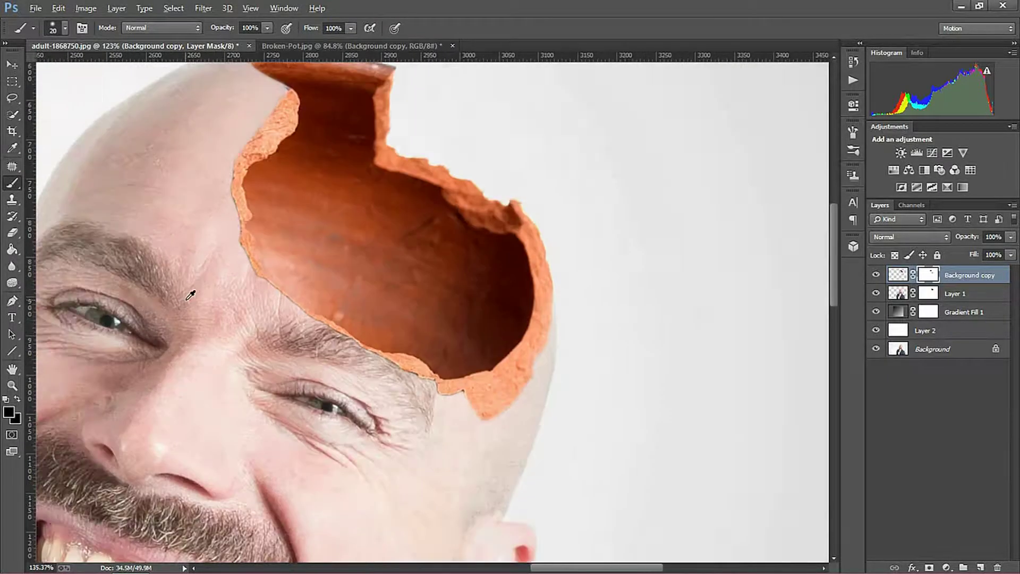
pyautogui.scroll(4, 190, 295)
pyautogui.press('[')
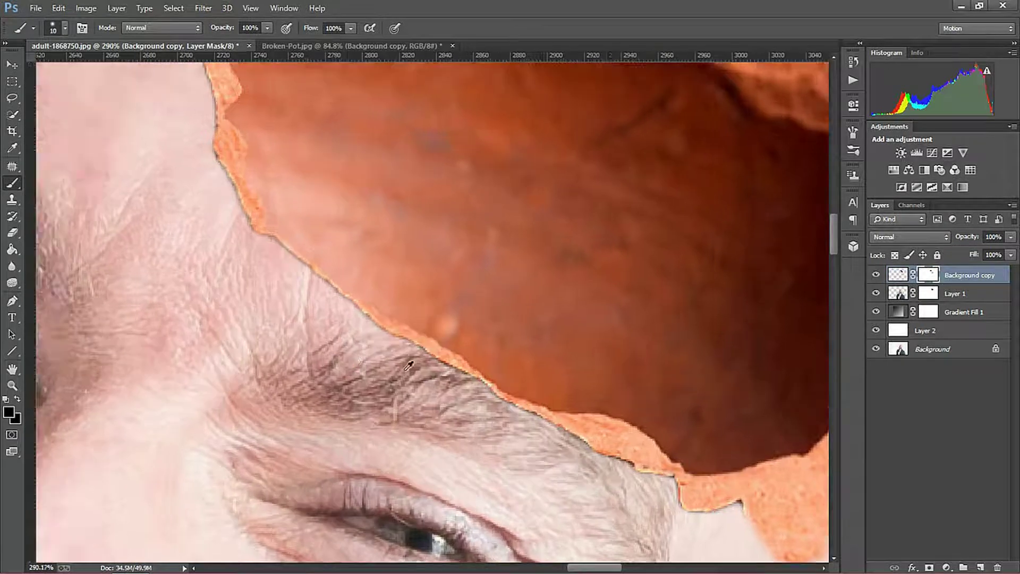
pyautogui.scroll(1, 409, 364)
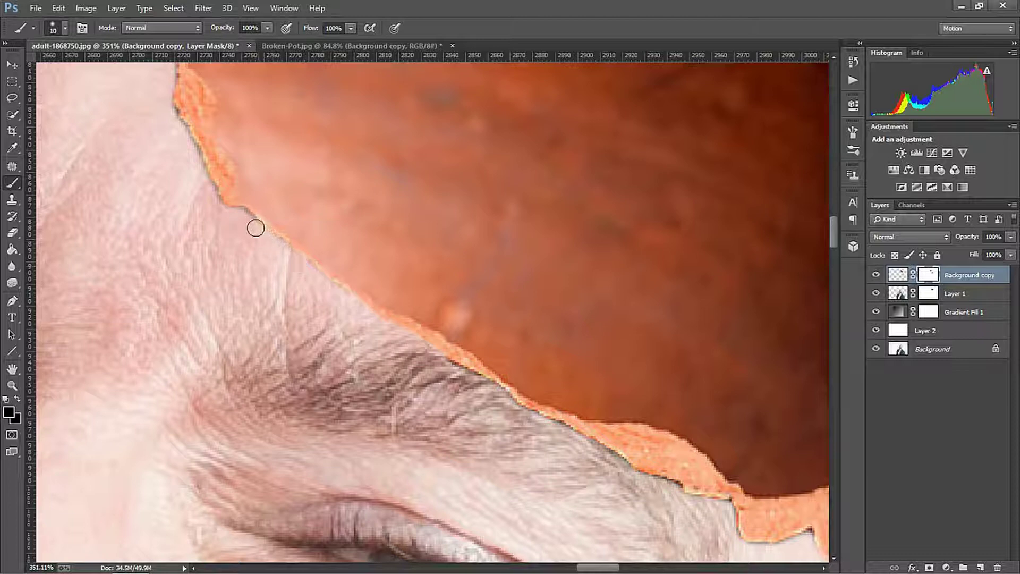
pyautogui.moveTo(204, 192)
pyautogui.mouseDown()
pyautogui.moveTo(397, 501)
pyautogui.moveTo(353, 416)
pyautogui.moveTo(336, 292)
pyautogui.mouseUp()
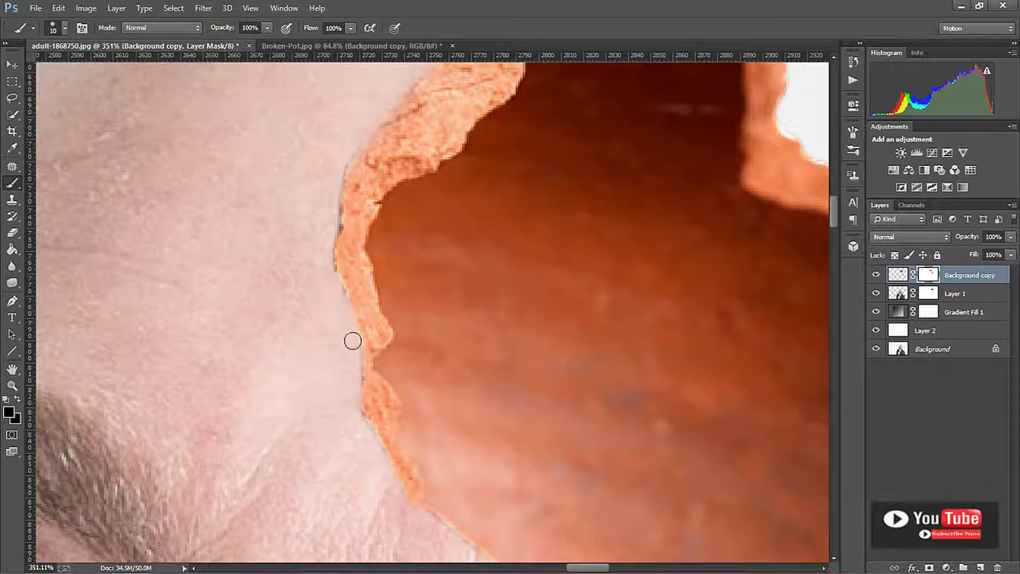
pyautogui.scroll(3, 342, 263)
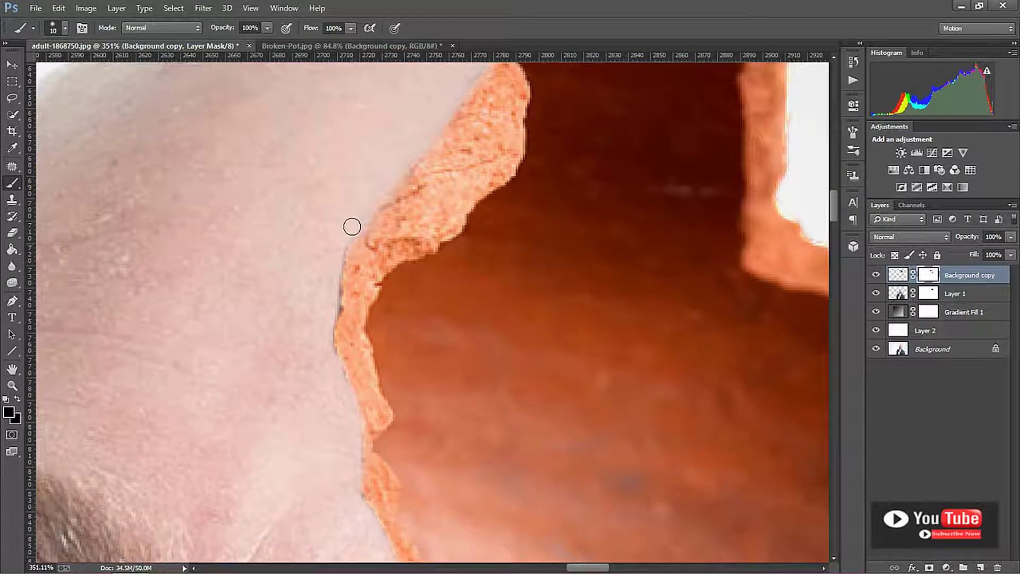
pyautogui.moveTo(352, 227)
pyautogui.mouseDown()
pyautogui.moveTo(330, 312)
pyautogui.moveTo(339, 387)
pyautogui.mouseUp()
# - Trim the orange rim edge back to skin along the jagged edge near the eye
pyautogui.scroll(-3, 345, 372)
pyautogui.scroll(-3, 345, 372)
pyautogui.scroll(4, 459, 287)
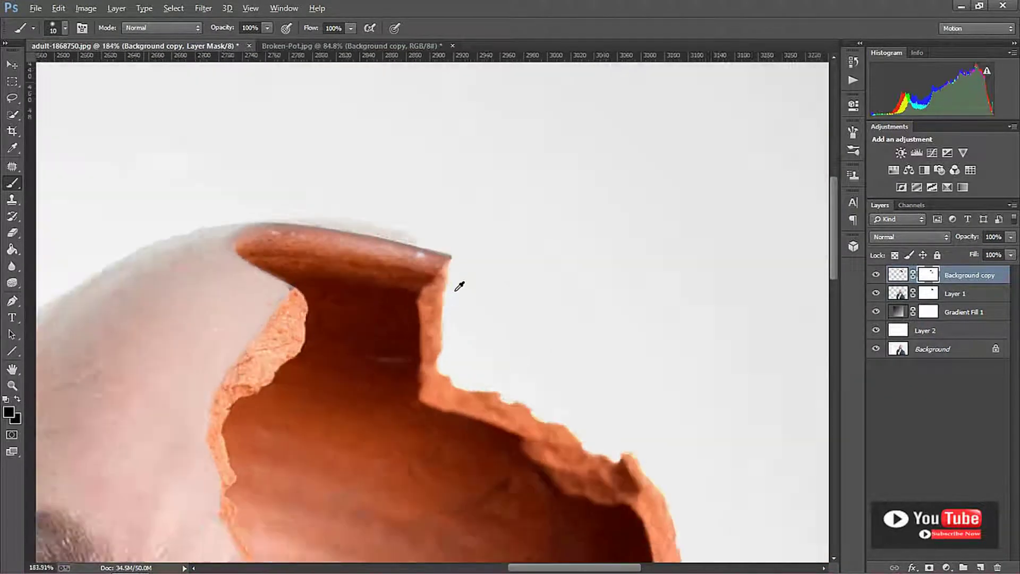
pyautogui.scroll(-3, 460, 287)
pyautogui.scroll(-2, 455, 291)
pyautogui.scroll(4, 505, 373)
pyautogui.scroll(2, 372, 426)
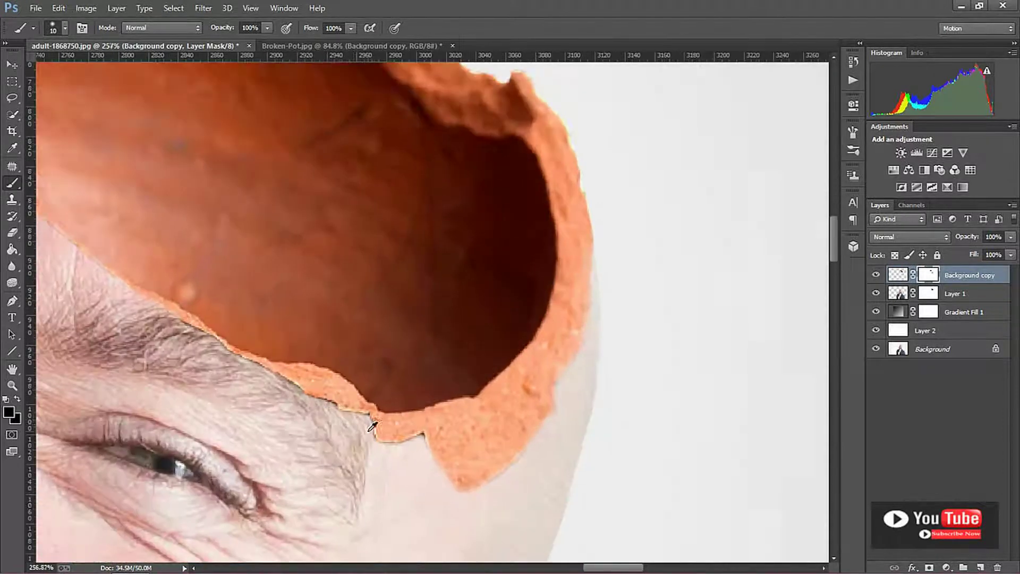
pyautogui.scroll(1, 372, 427)
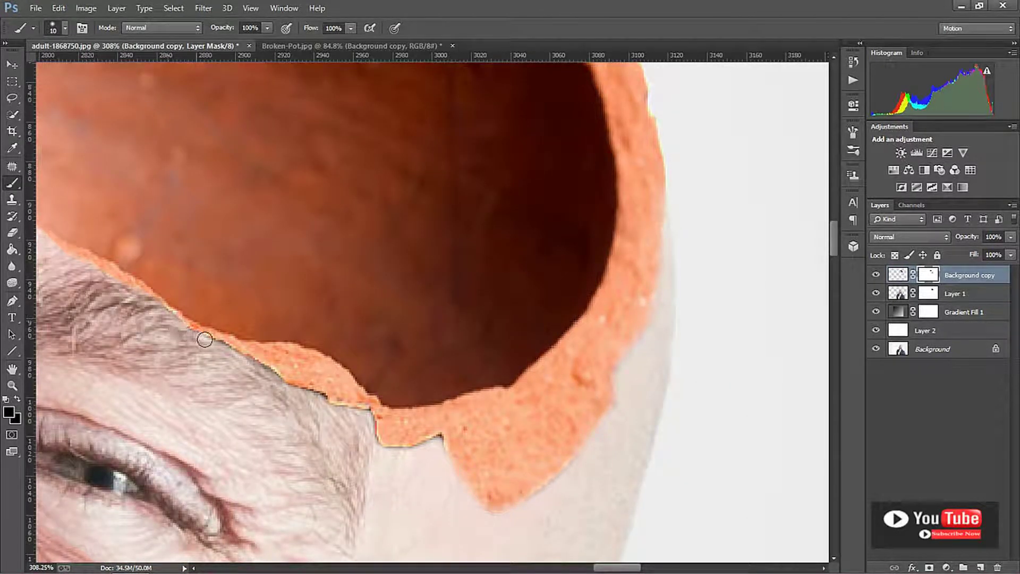
pyautogui.moveTo(204, 339); pyautogui.dragTo(235, 354)
pyautogui.moveTo(280, 390)
pyautogui.mouseDown()
pyautogui.moveTo(312, 394)
pyautogui.moveTo(379, 451)
pyautogui.moveTo(432, 446)
pyautogui.mouseUp()
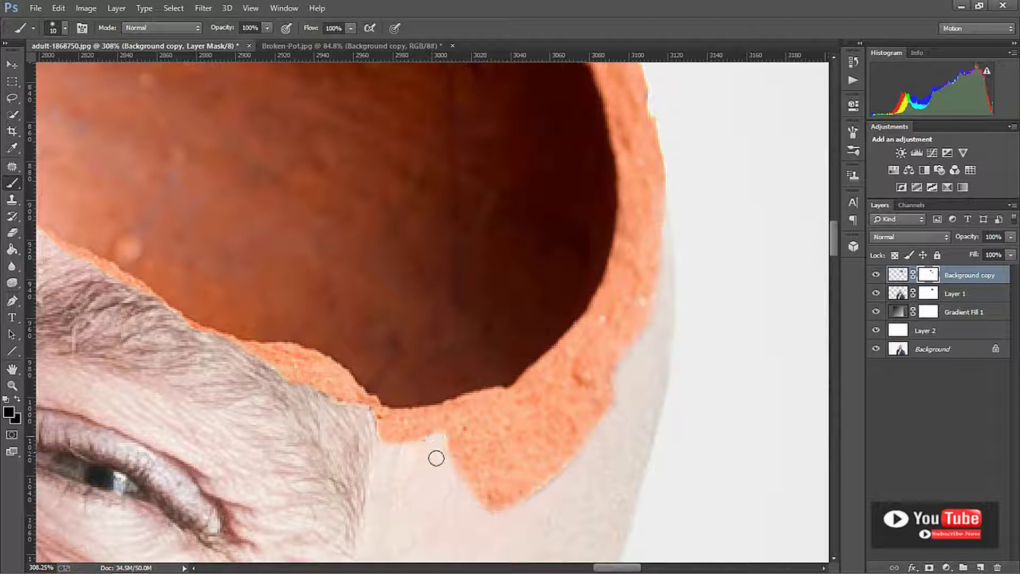
pyautogui.scroll(-3, 436, 458)
pyautogui.scroll(-3, 436, 458)
pyautogui.scroll(3, 347, 190)
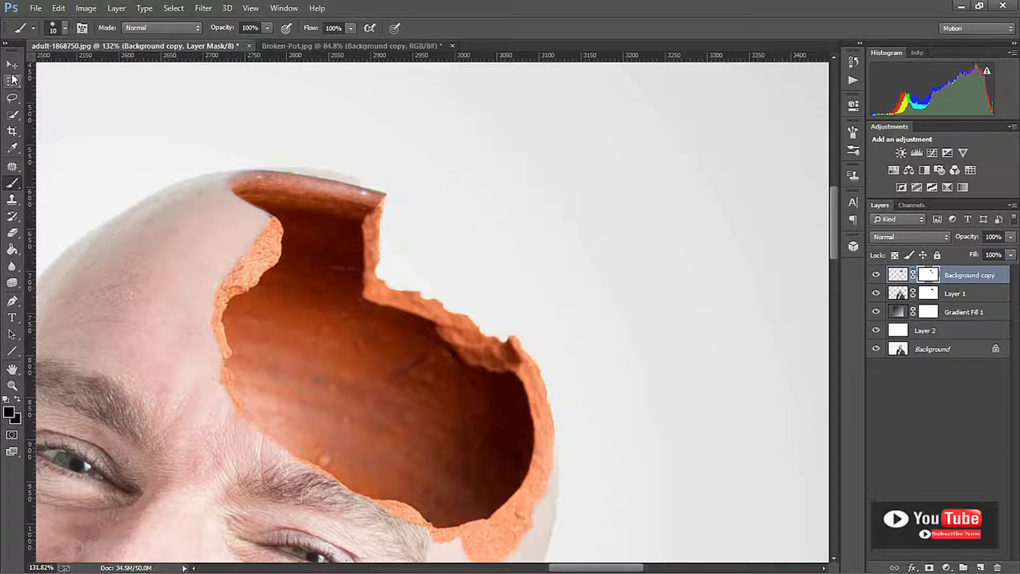
# - Warp the pot's top curve upward and its top-left corner down onto the scalp, then apply
pyautogui.click(12, 64)
pyautogui.hotkey('ctrl', 't')
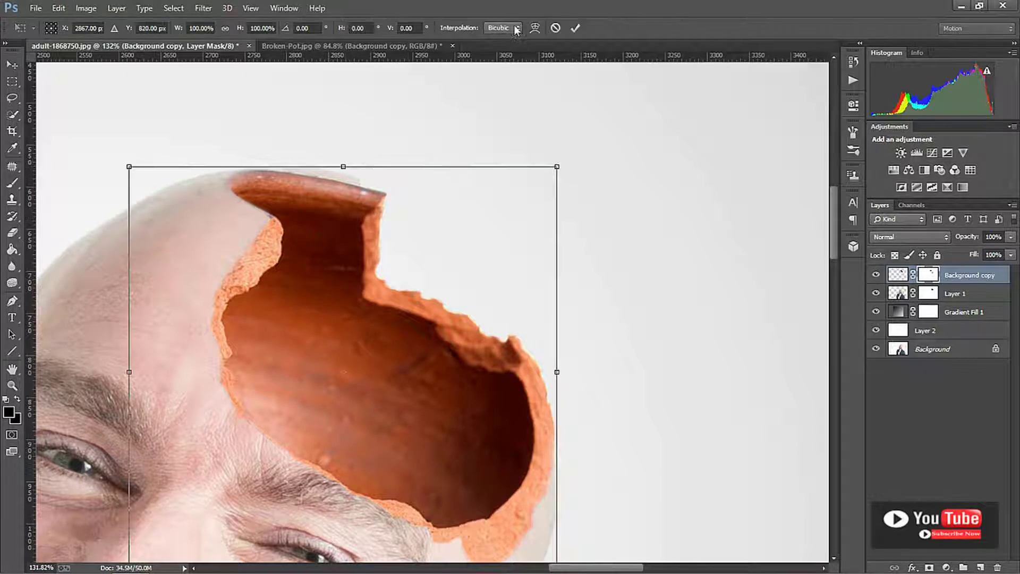
pyautogui.click(534, 28)
pyautogui.moveTo(415, 167); pyautogui.dragTo(409, 133)
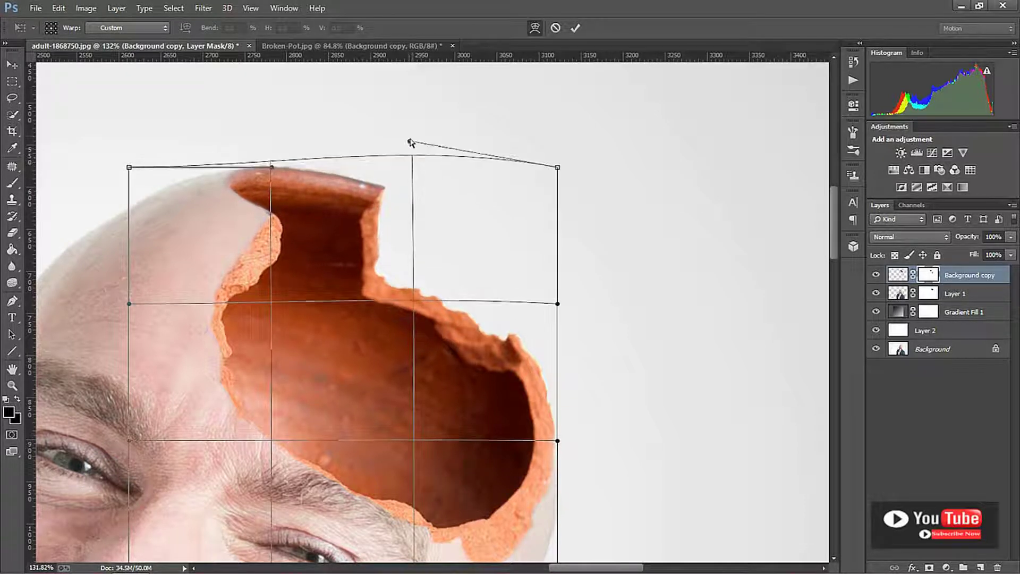
pyautogui.moveTo(129, 166); pyautogui.dragTo(120, 180)
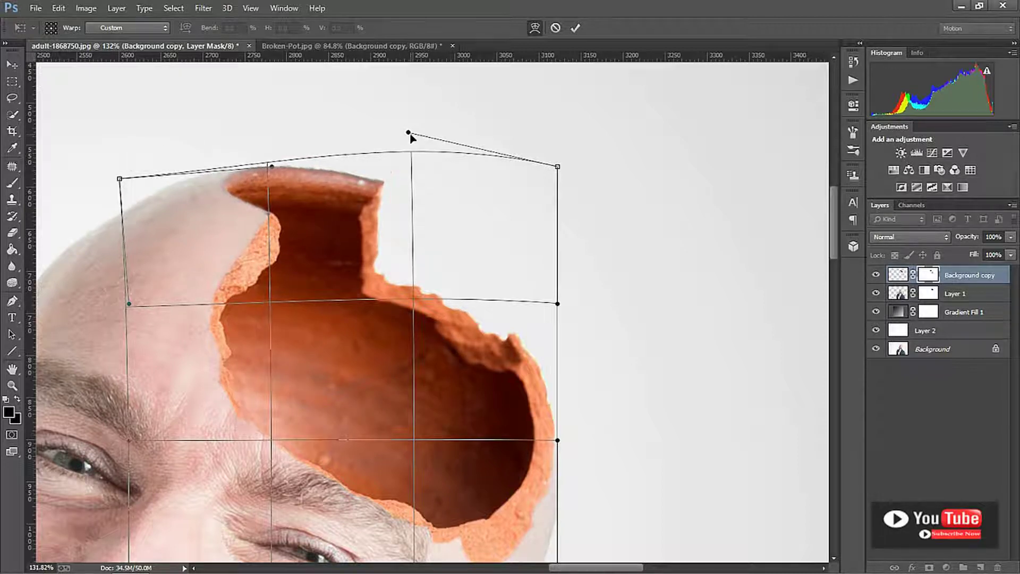
pyautogui.moveTo(411, 138); pyautogui.dragTo(411, 133)
pyautogui.click(576, 28)
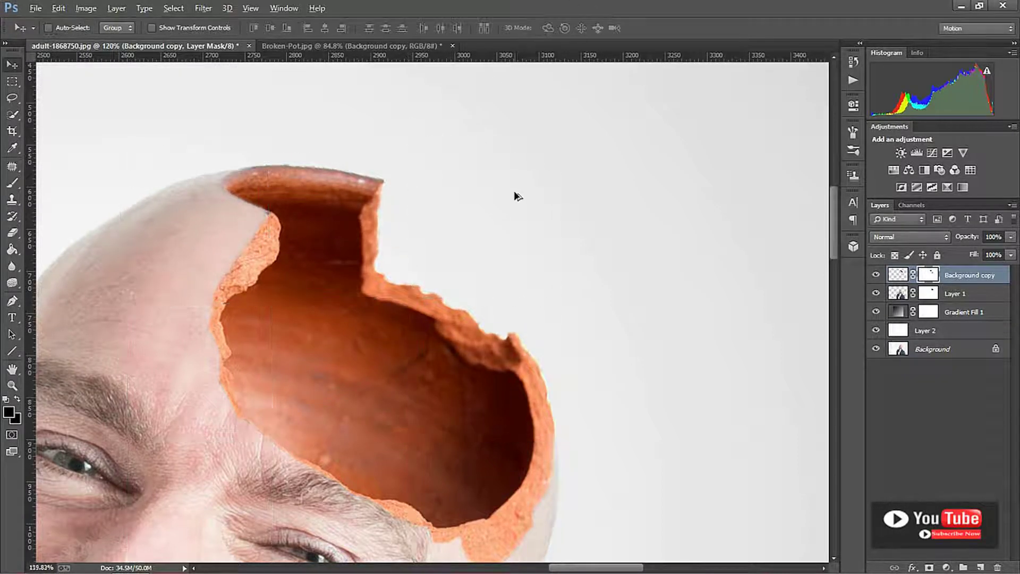
pyautogui.scroll(-10, 493, 192)
pyautogui.scroll(3, 610, 232)
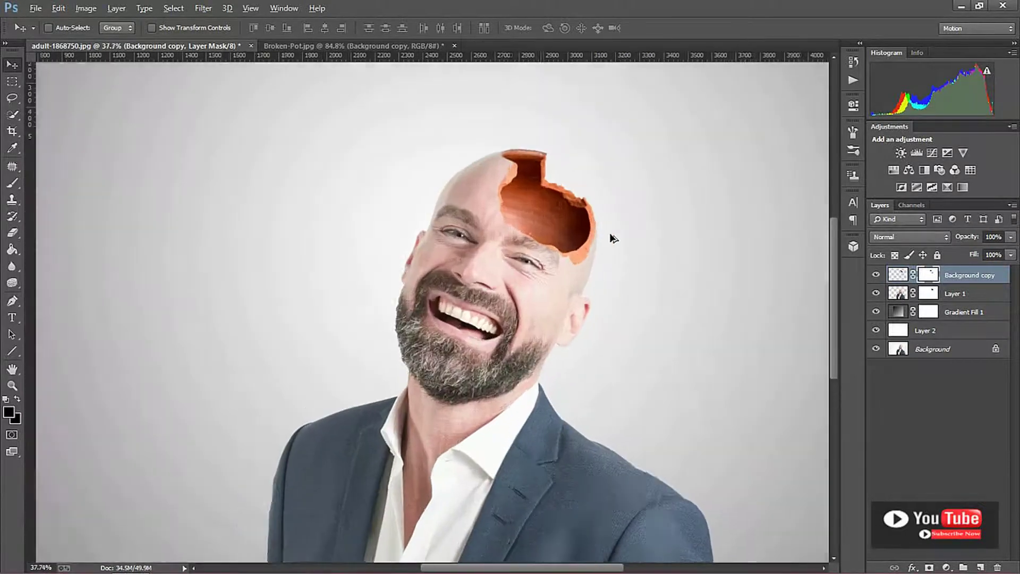
pyautogui.scroll(2, 610, 233)
pyautogui.scroll(1, 605, 250)
pyautogui.scroll(-3, 600, 269)
pyautogui.scroll(-1, 595, 287)
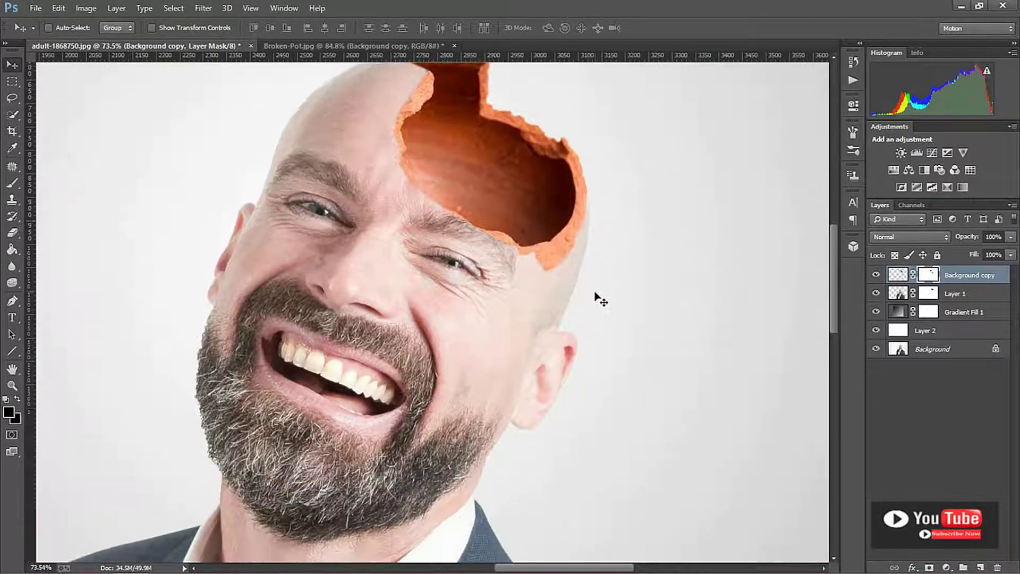
pyautogui.scroll(-1, 593, 292)
pyautogui.scroll(-1, 585, 314)
pyautogui.scroll(1, 549, 356)
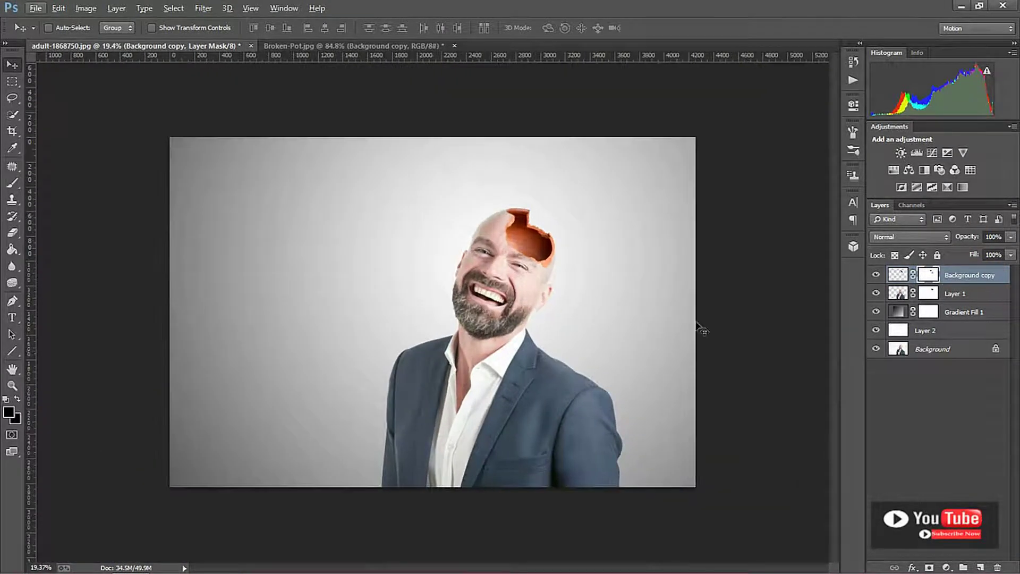
# - Stamp visible layers and apply Oil Paint with Stylization 10, Cleanliness 8.1, Shine 0
pyautogui.hotkey('ctrl', 'shift', 'alt', 'e')
pyautogui.click(203, 8)
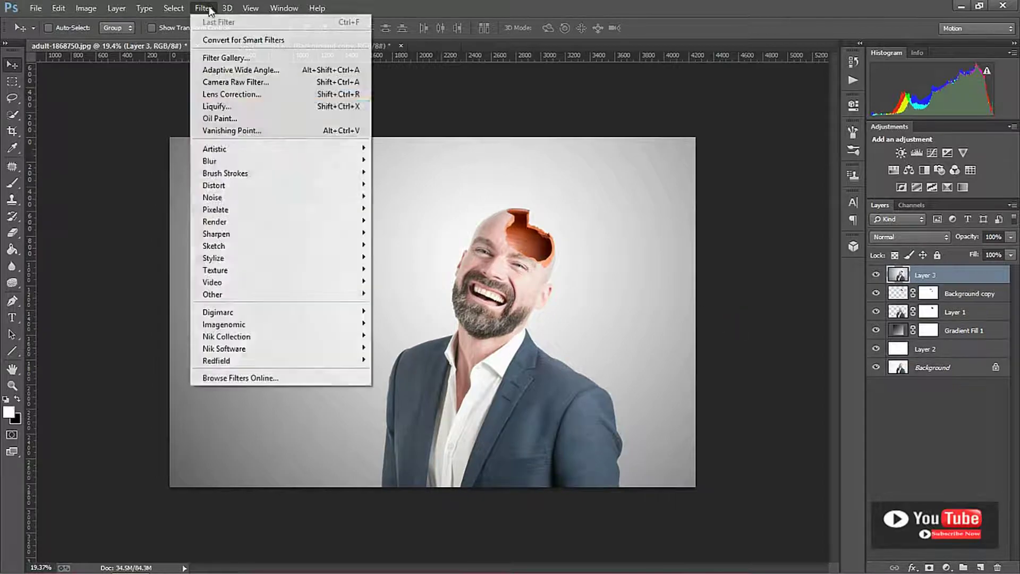
pyautogui.click(267, 122)
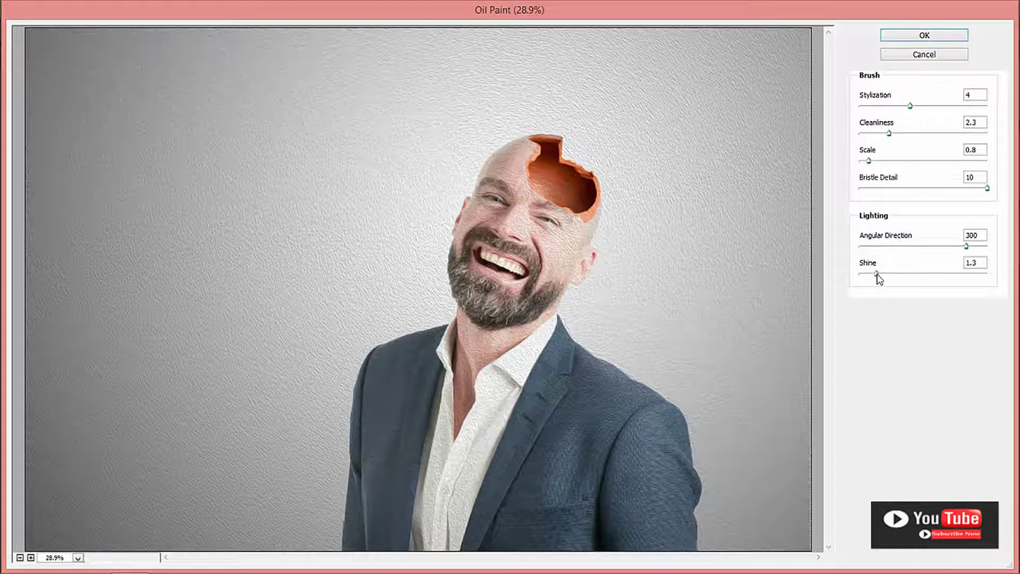
pyautogui.moveTo(878, 275); pyautogui.dragTo(813, 280)
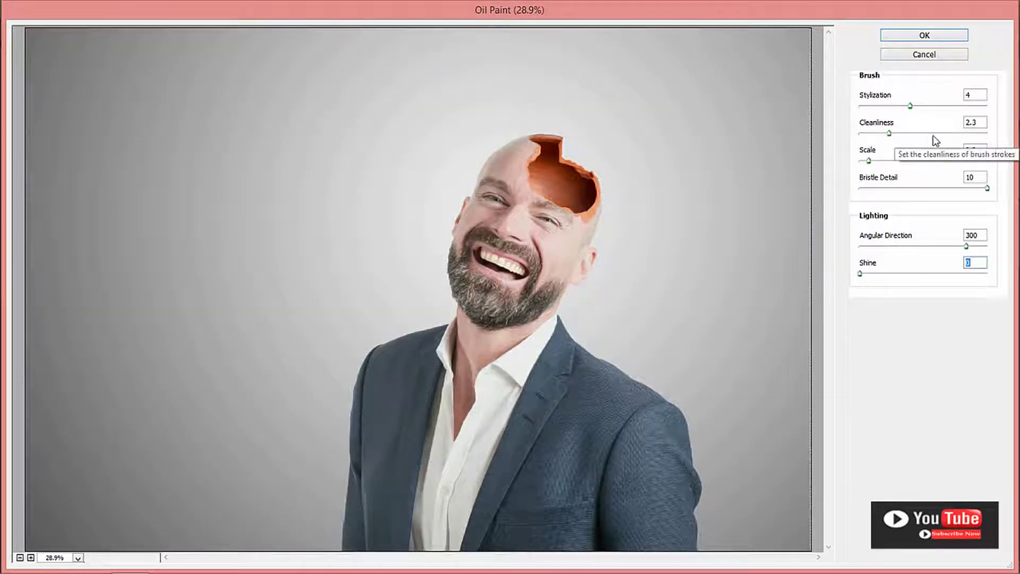
pyautogui.click(913, 132)
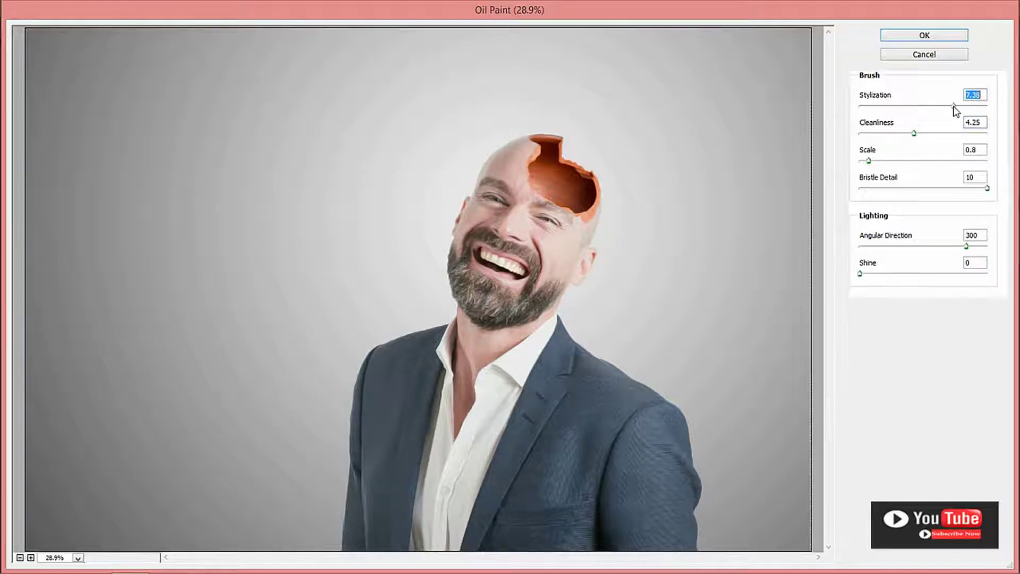
pyautogui.moveTo(955, 107); pyautogui.dragTo(1012, 112)
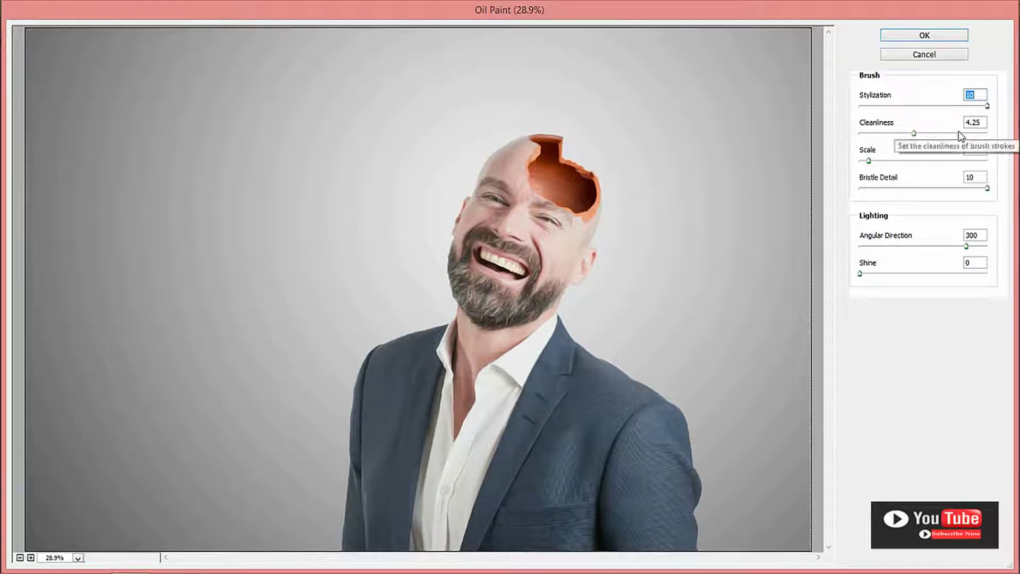
pyautogui.moveTo(914, 133)
pyautogui.mouseDown()
pyautogui.moveTo(958, 133)
pyautogui.moveTo(952, 107)
pyautogui.mouseUp()
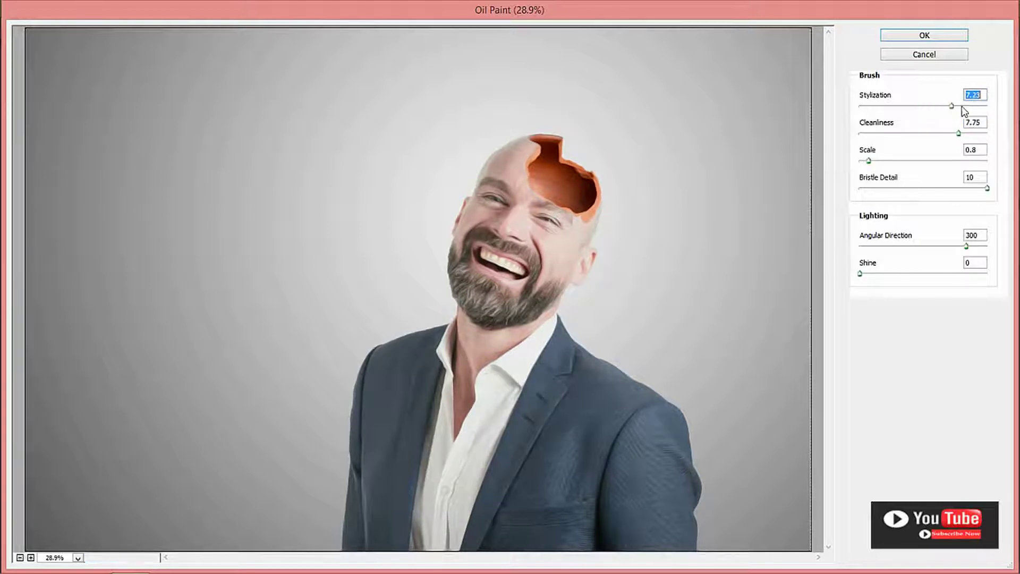
pyautogui.click(989, 108)
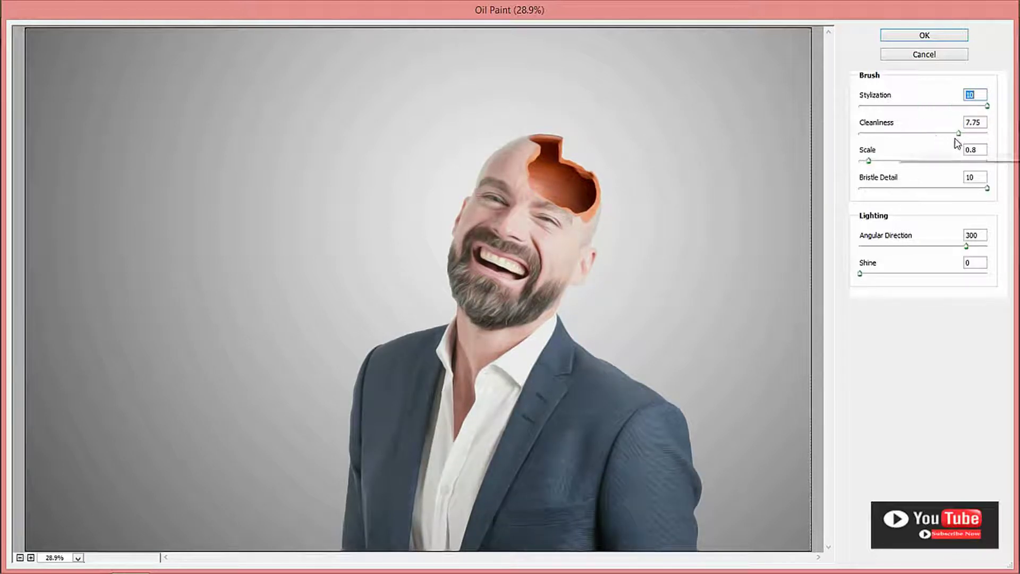
pyautogui.click(983, 134)
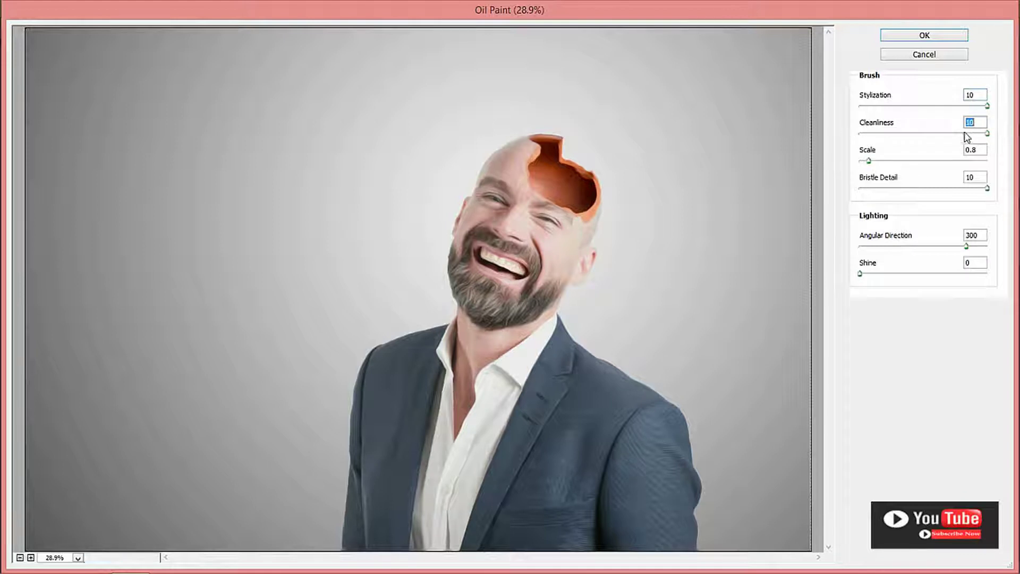
pyautogui.click(929, 134)
pyautogui.moveTo(946, 132); pyautogui.dragTo(963, 131)
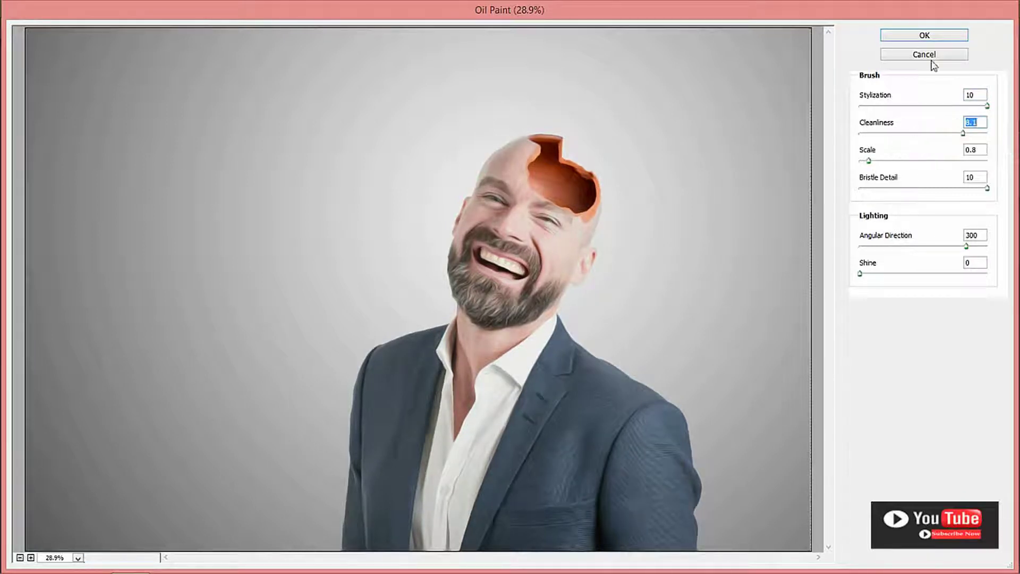
pyautogui.click(926, 37)
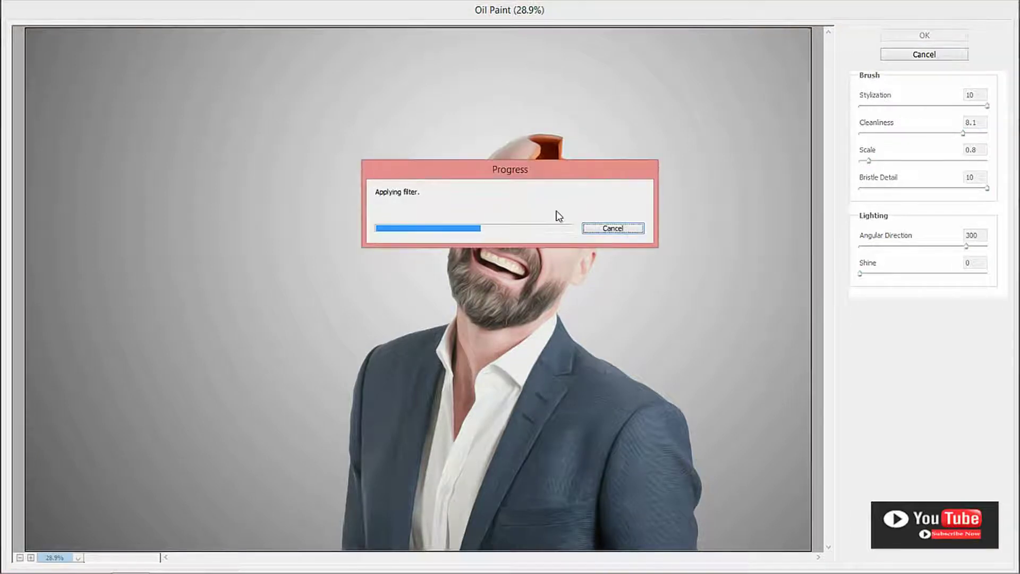
pyautogui.scroll(1, 537, 279)
# - Add an inverted mask to the oil-paint layer and reveal the painting over the beard
pyautogui.scroll(2, 537, 279)
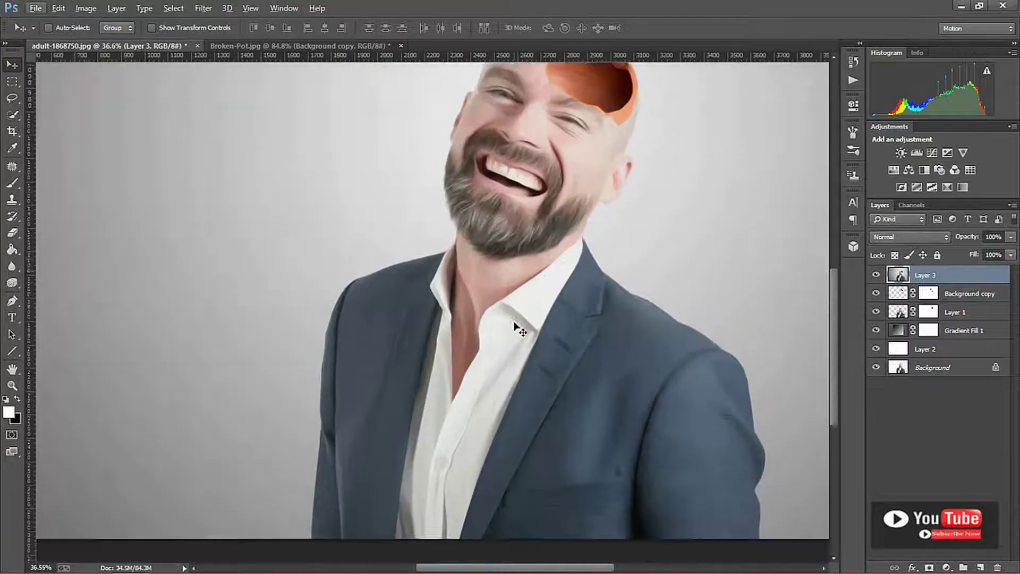
pyautogui.scroll(3, 521, 346)
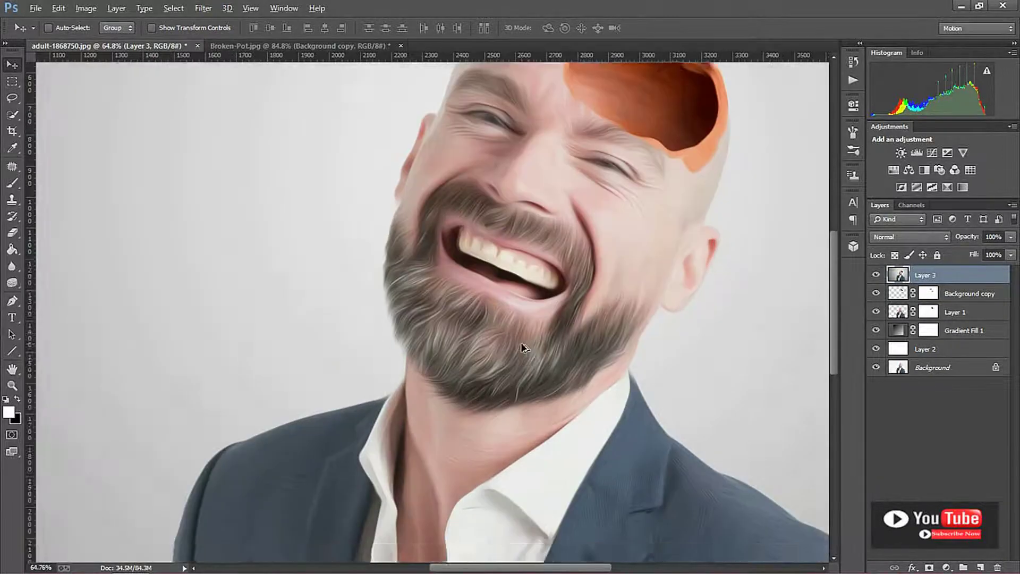
pyautogui.click(929, 567)
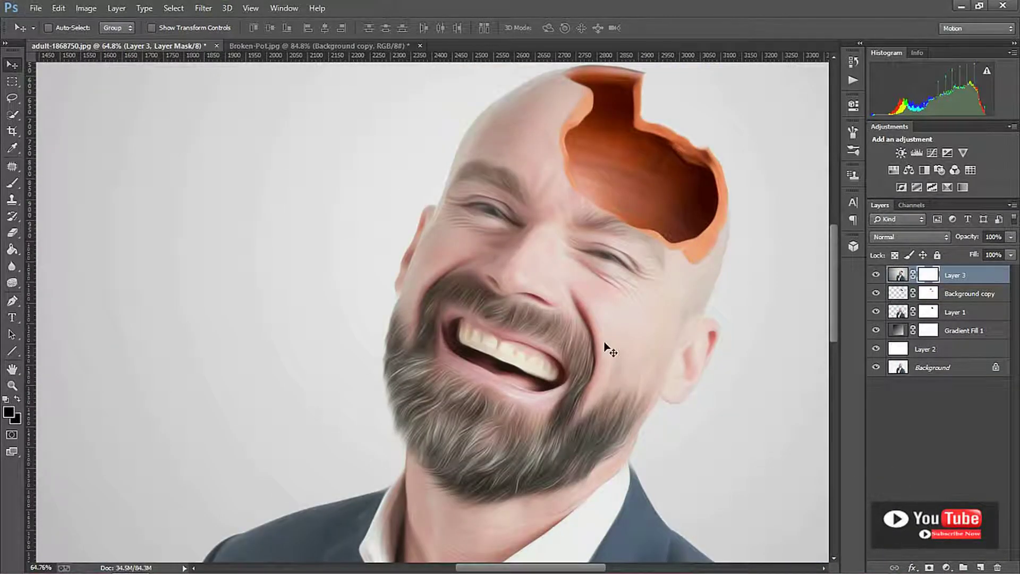
pyautogui.hotkey('ctrl', 'i')
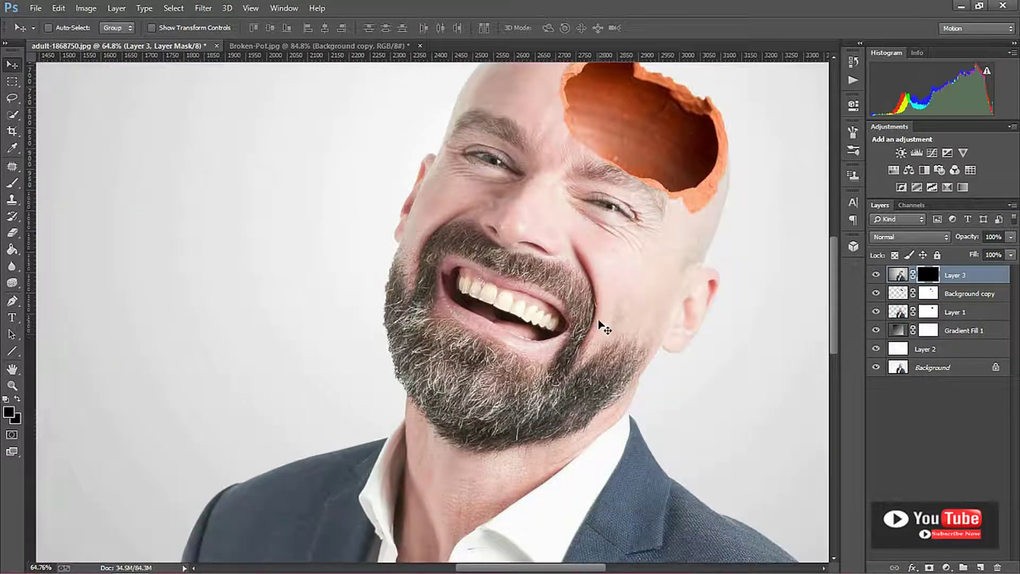
pyautogui.press('b')
pyautogui.scroll(1, 599, 340)
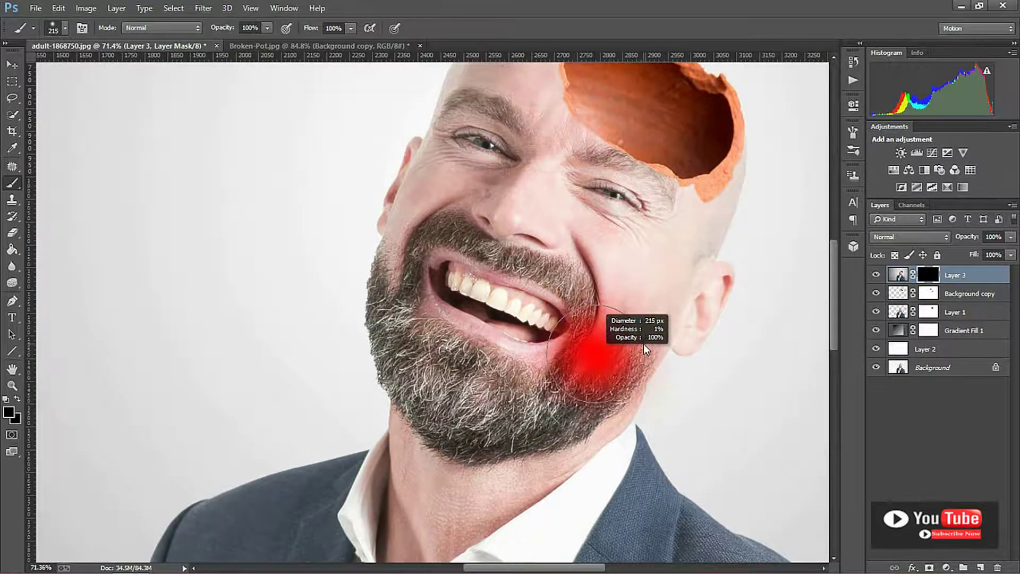
pyautogui.moveTo(615, 382)
pyautogui.mouseDown()
pyautogui.moveTo(618, 345)
pyautogui.moveTo(552, 420)
pyautogui.moveTo(611, 382)
pyautogui.moveTo(505, 425)
pyautogui.moveTo(494, 393)
pyautogui.moveTo(451, 372)
pyautogui.moveTo(527, 384)
pyautogui.moveTo(409, 324)
pyautogui.moveTo(393, 383)
pyautogui.moveTo(456, 409)
pyautogui.moveTo(372, 345)
pyautogui.moveTo(476, 427)
pyautogui.mouseUp()
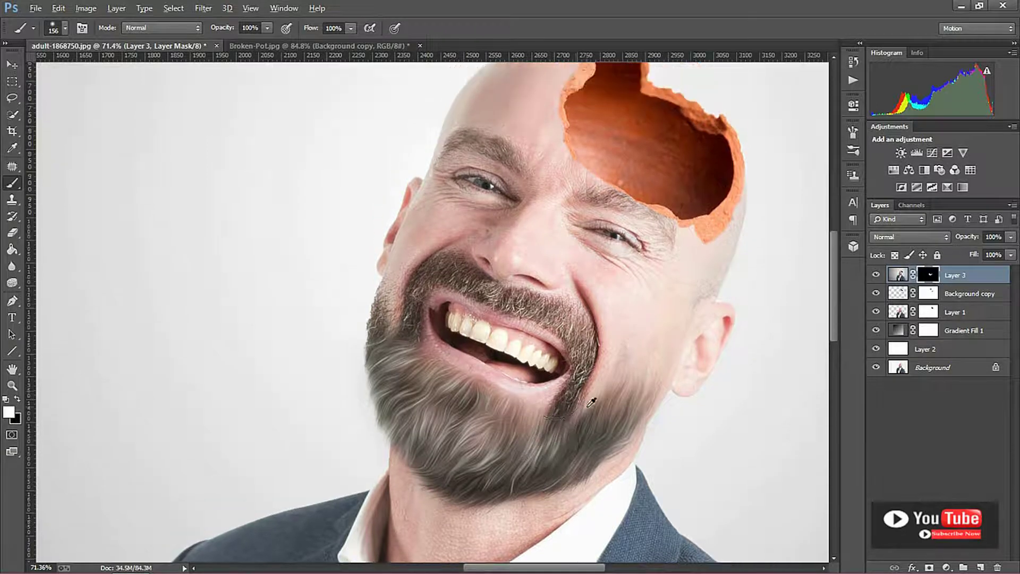
pyautogui.scroll(2, 552, 404)
pyautogui.moveTo(552, 420)
pyautogui.mouseDown()
pyautogui.moveTo(581, 369)
pyautogui.moveTo(584, 340)
pyautogui.moveTo(577, 346)
pyautogui.moveTo(560, 312)
pyautogui.moveTo(469, 275)
pyautogui.moveTo(424, 271)
pyautogui.moveTo(467, 276)
pyautogui.moveTo(444, 287)
pyautogui.moveTo(407, 338)
pyautogui.moveTo(381, 299)
pyautogui.mouseUp()
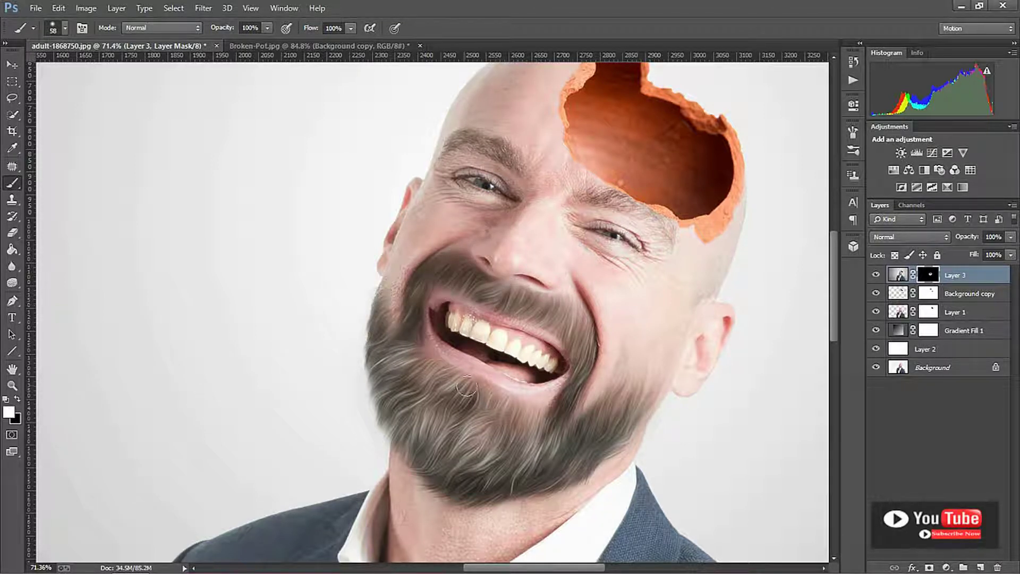
pyautogui.scroll(-2, 467, 389)
# - Set the oil-paint layer to 80% opacity and stamp all visible layers into a new layer
pyautogui.press('alt')
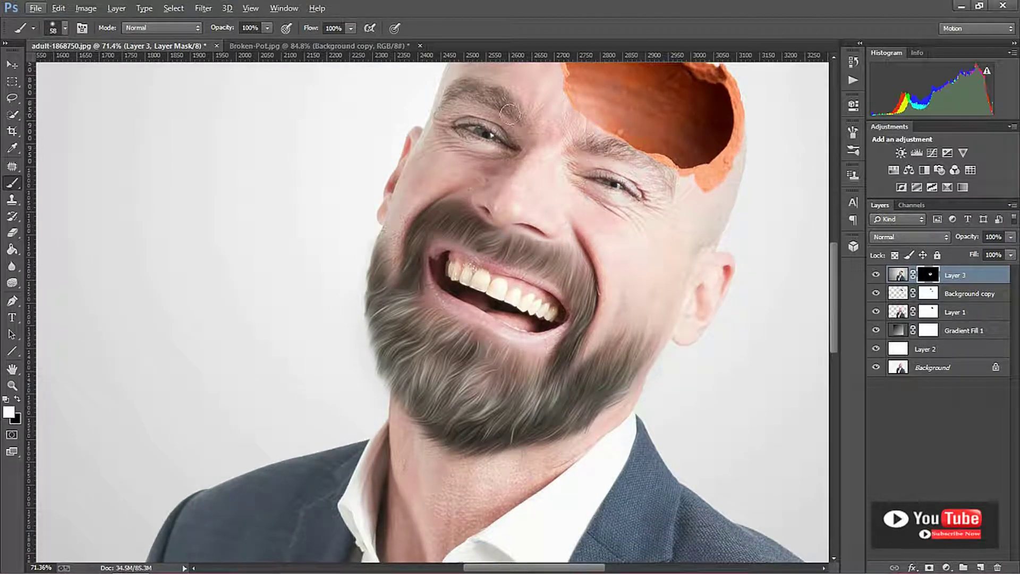
pyautogui.press('alt')
pyautogui.scroll(-2, 549, 245)
pyautogui.scroll(-3, 539, 297)
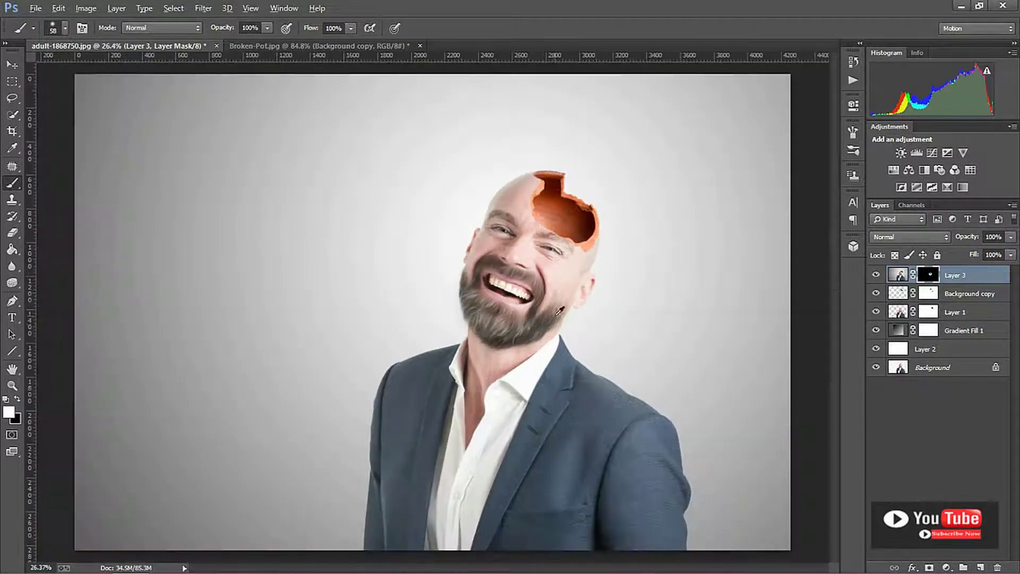
pyautogui.scroll(2, 539, 321)
pyautogui.scroll(-2, 585, 182)
pyautogui.scroll(1, 568, 287)
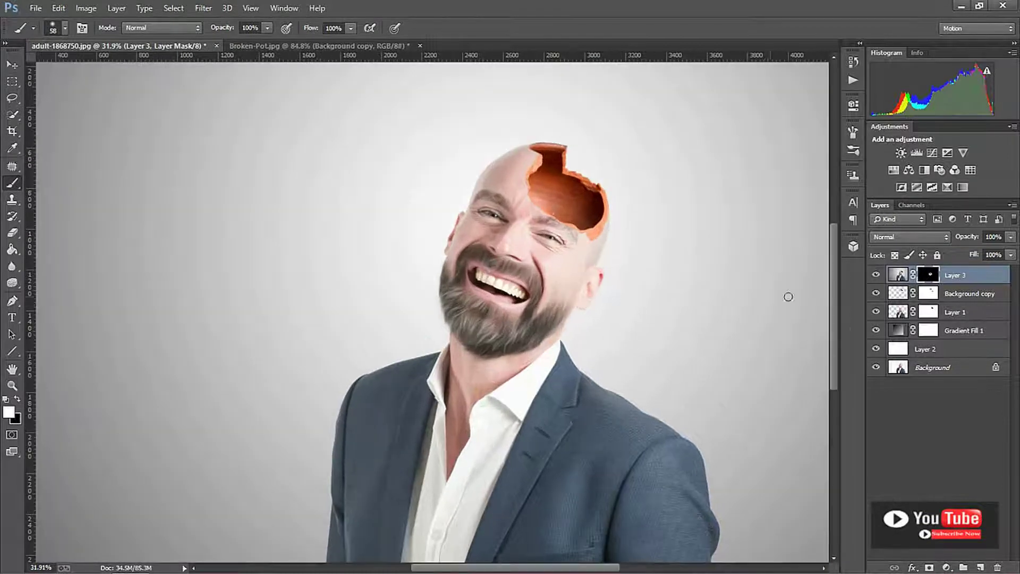
pyautogui.click(909, 274)
pyautogui.click(1011, 237)
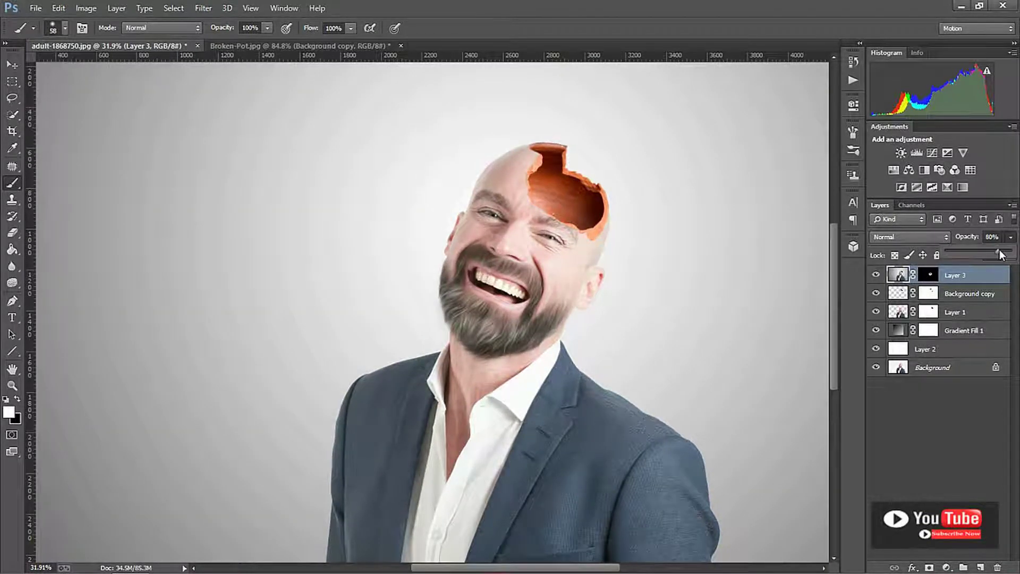
pyautogui.scroll(-3, 822, 291)
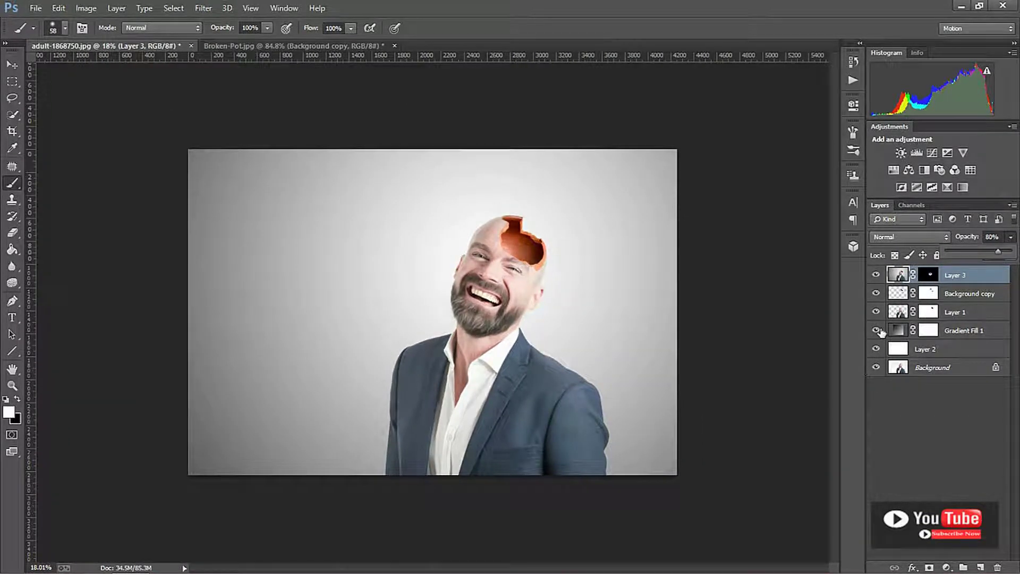
pyautogui.hotkey('ctrl', 'shift', 'alt', 'e')
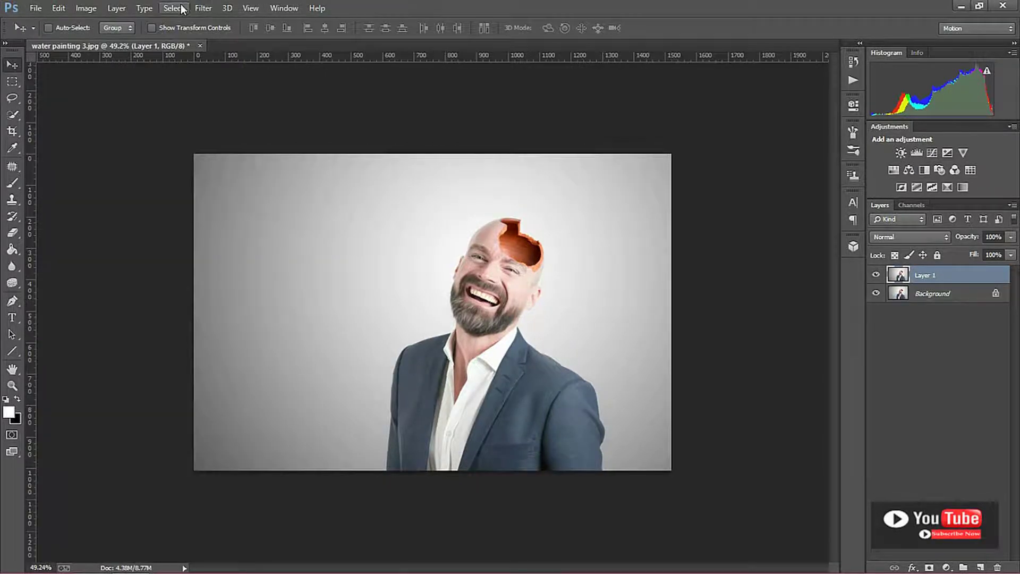
pyautogui.click(203, 8)
pyautogui.moveTo(240, 336)
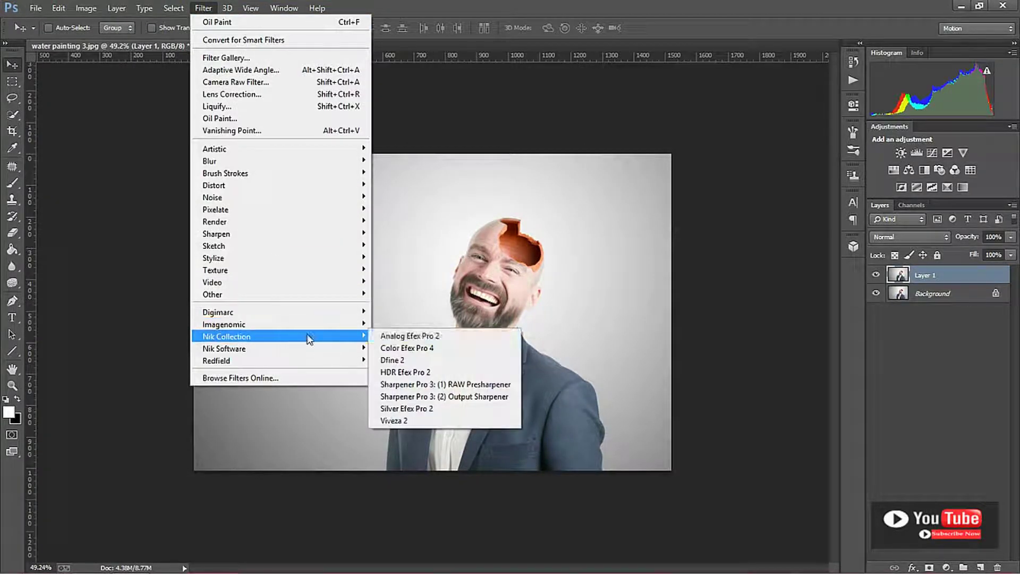
# - Apply Color Efex Pro 4 Cross Processing, method B02, at 32% strength
pyautogui.click(402, 348)
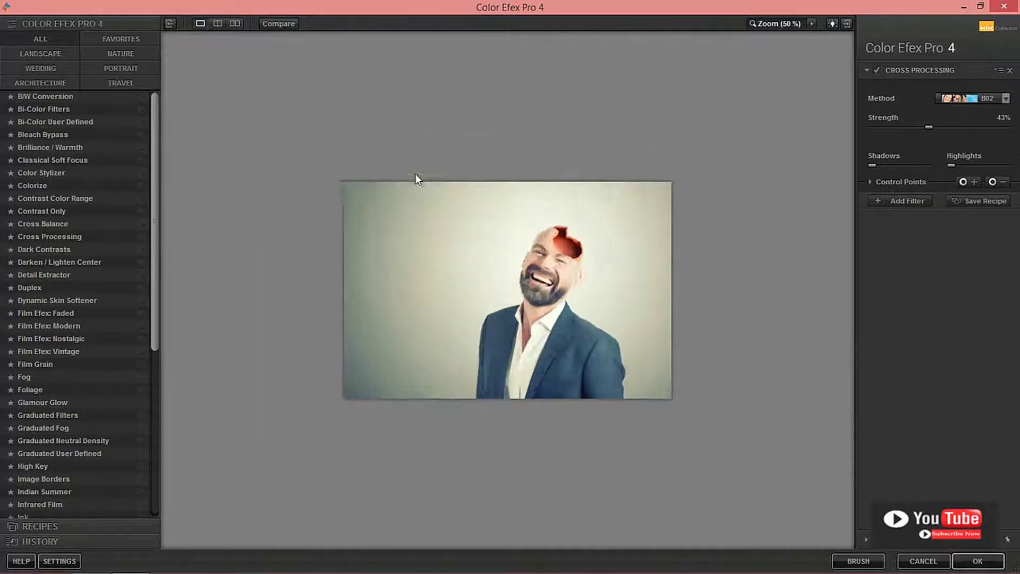
pyautogui.click(922, 127)
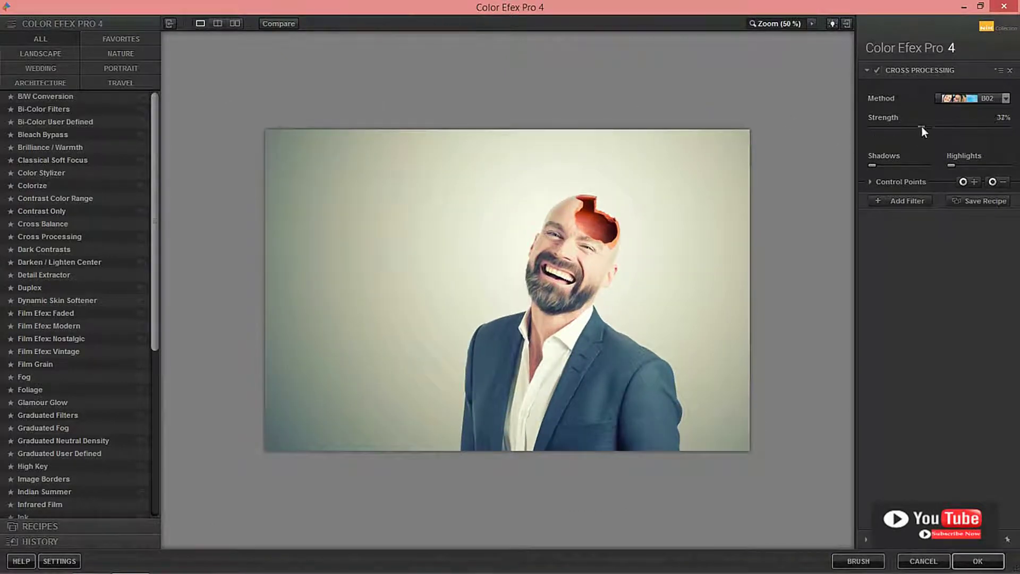
pyautogui.click(901, 201)
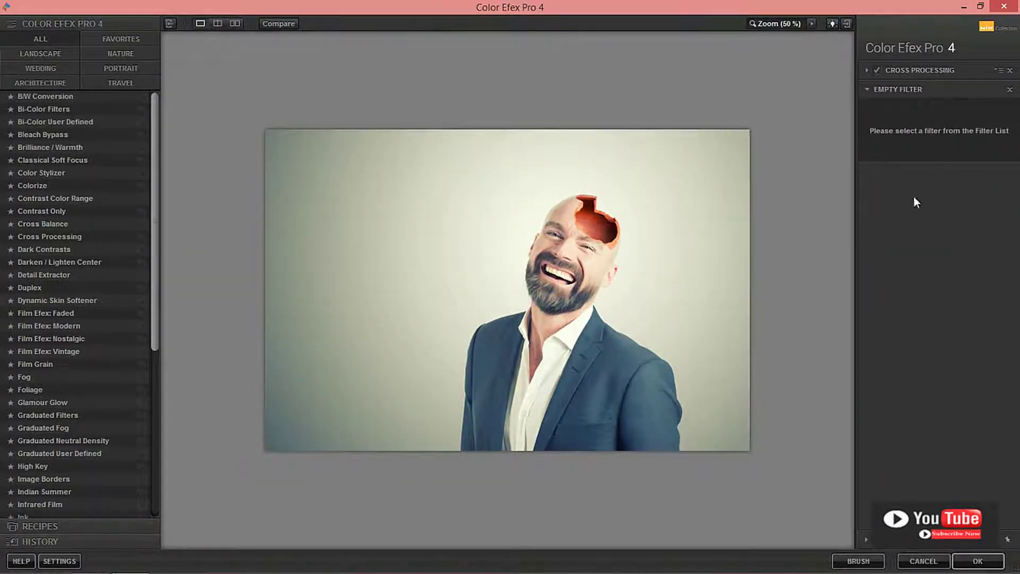
pyautogui.click(966, 558)
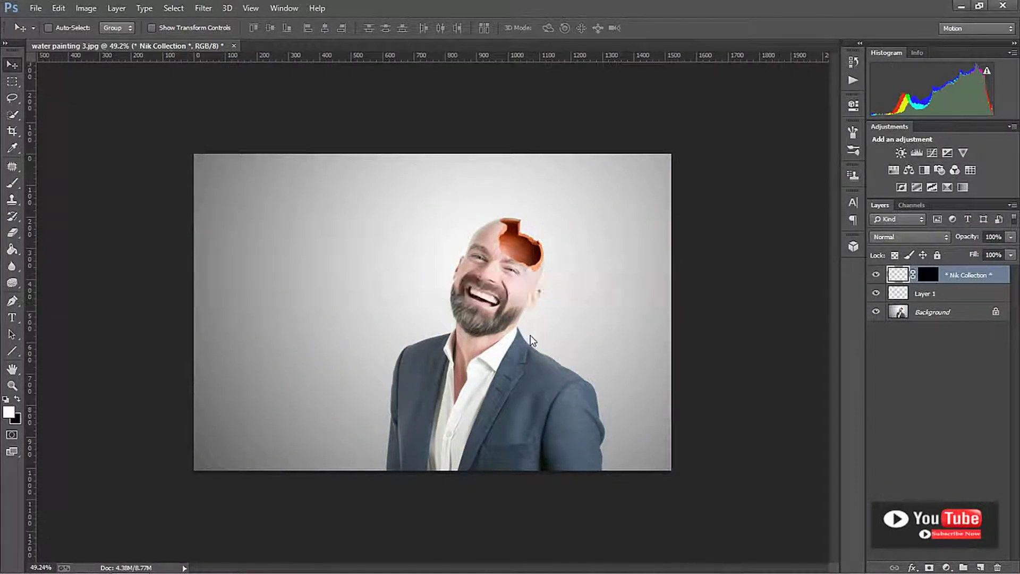
# - Type 'BROKEN HEAD' left of the face and 'FUNNY PHOTO MANIPULATION' below it
pyautogui.scroll(3, 516, 330)
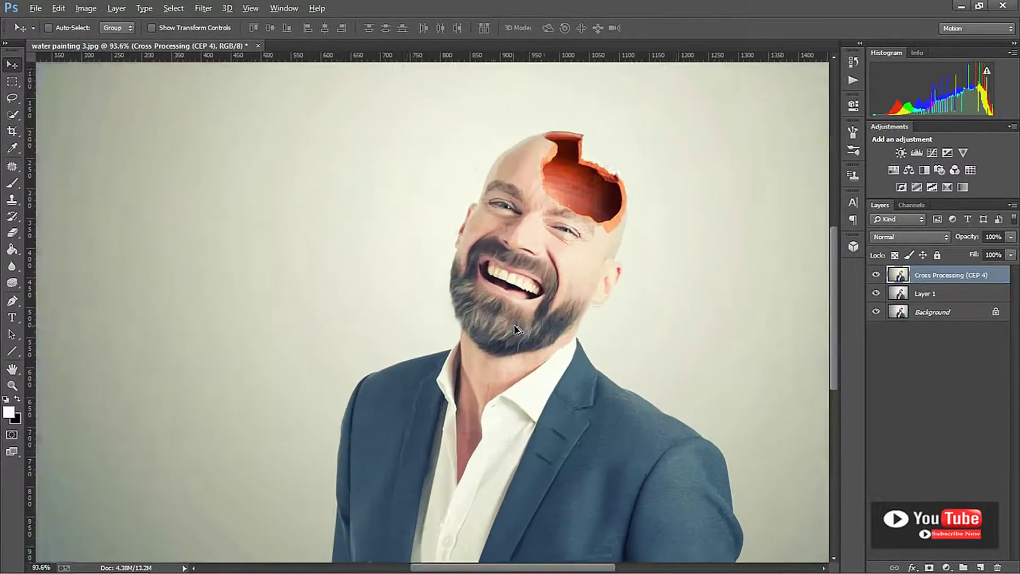
pyautogui.scroll(-3, 515, 330)
pyautogui.scroll(3, 510, 340)
pyautogui.scroll(-2, 499, 363)
pyautogui.scroll(1, 498, 360)
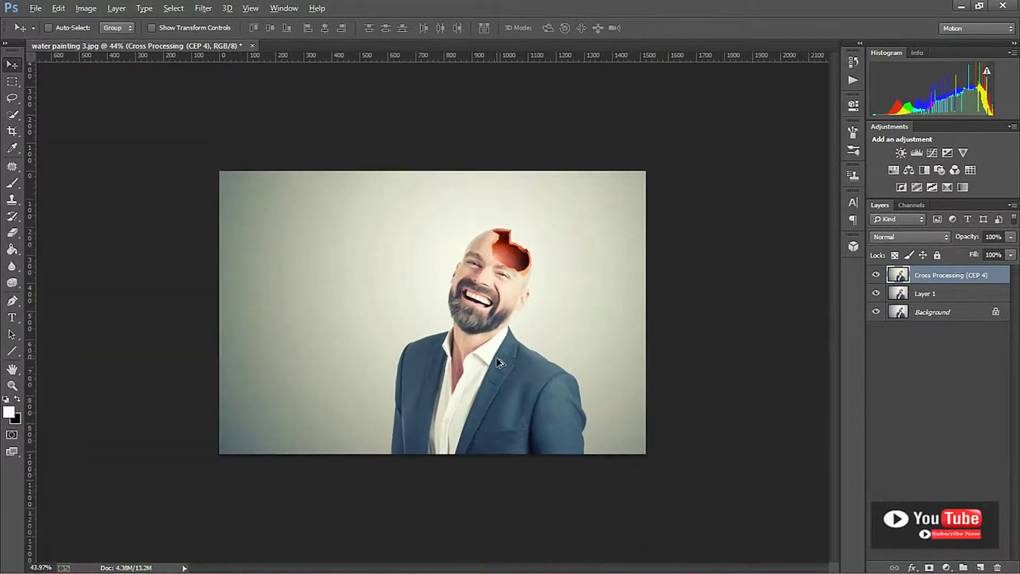
pyautogui.scroll(2, 496, 356)
pyautogui.scroll(-1, 496, 356)
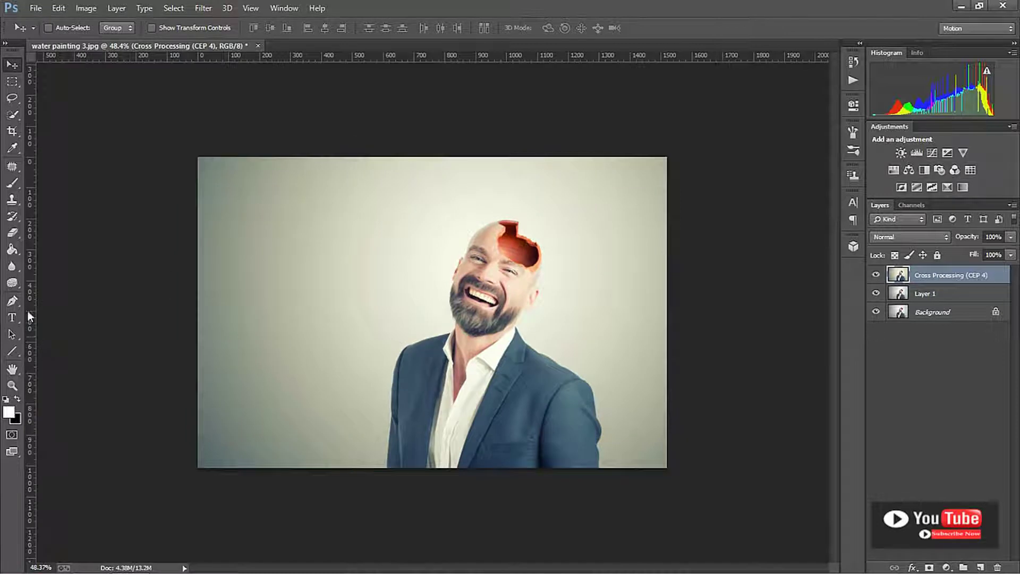
pyautogui.click(12, 317)
pyautogui.scroll(2, 189, 284)
pyautogui.scroll(2, 191, 290)
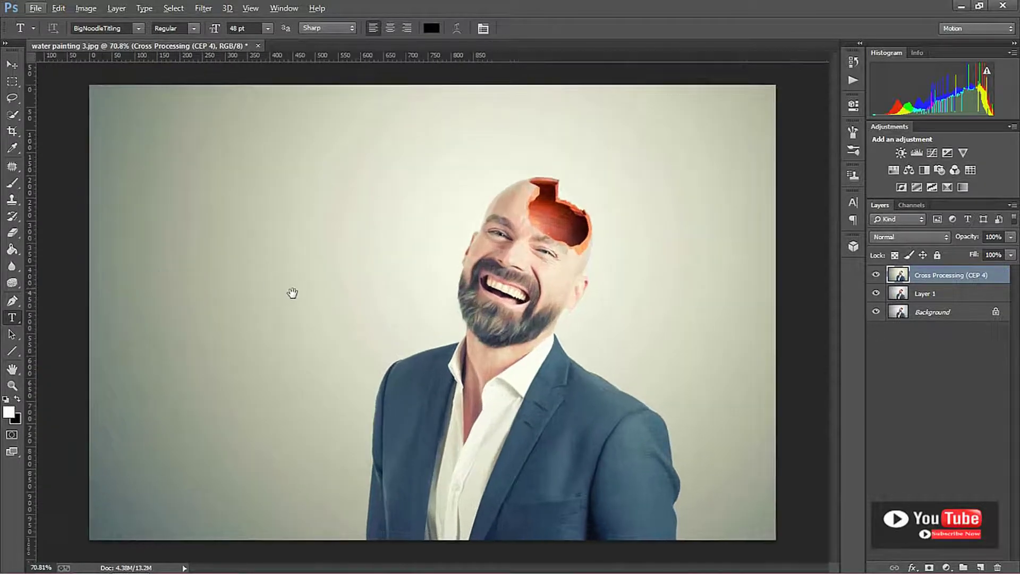
pyautogui.scroll(1, 159, 298)
pyautogui.click(196, 358)
pyautogui.write('BROKEN HEAD')
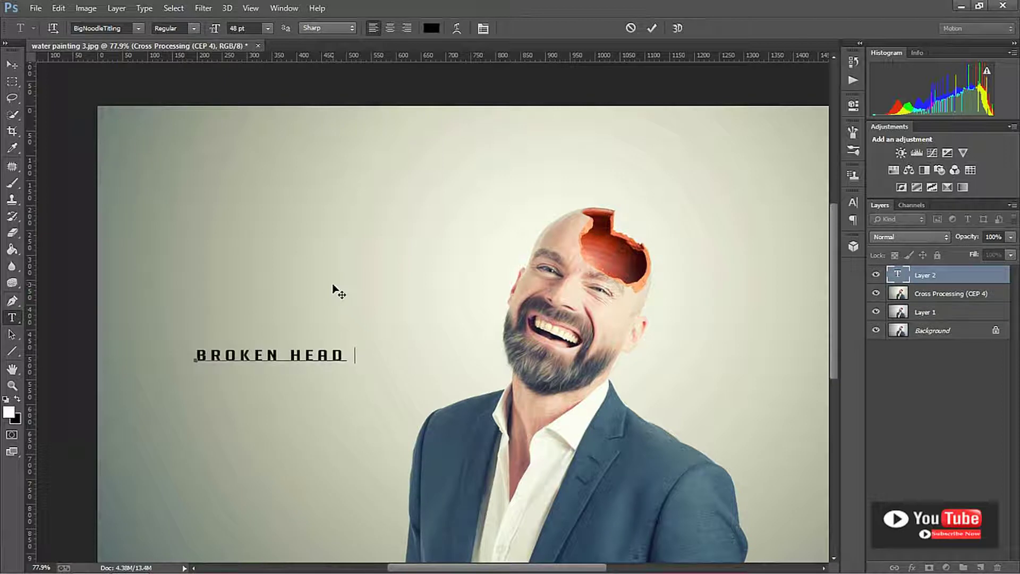
pyautogui.click(652, 28)
pyautogui.click(184, 419)
pyautogui.write('FUNNY PHOTO MANIPULATION')
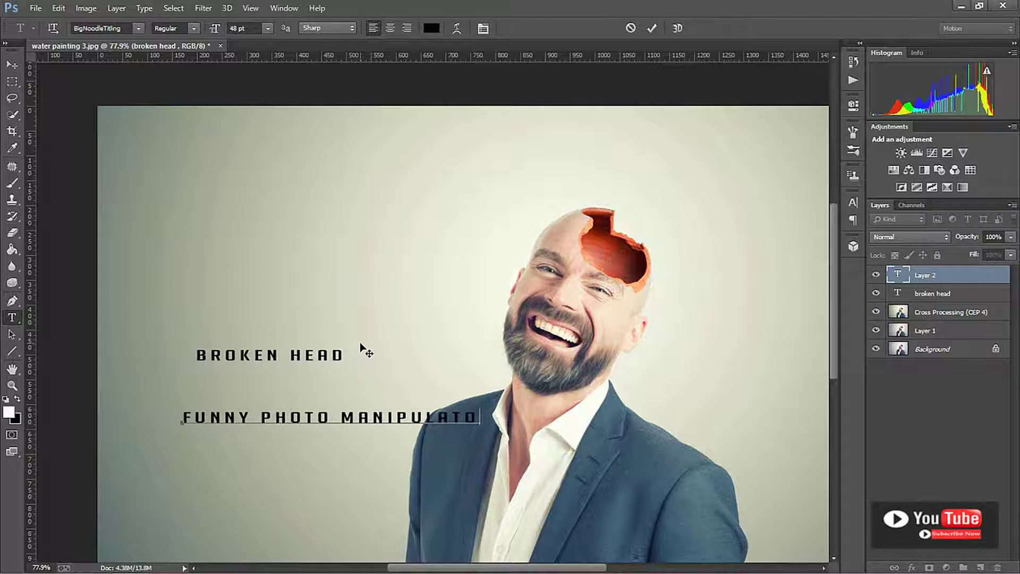
pyautogui.click(650, 28)
# - Add a 'JSR EDITOGRAPHY' line and move it up under a raised 'BROKEN HEAD'
pyautogui.click(203, 390)
pyautogui.write('JSR EDITOGRAPHY')
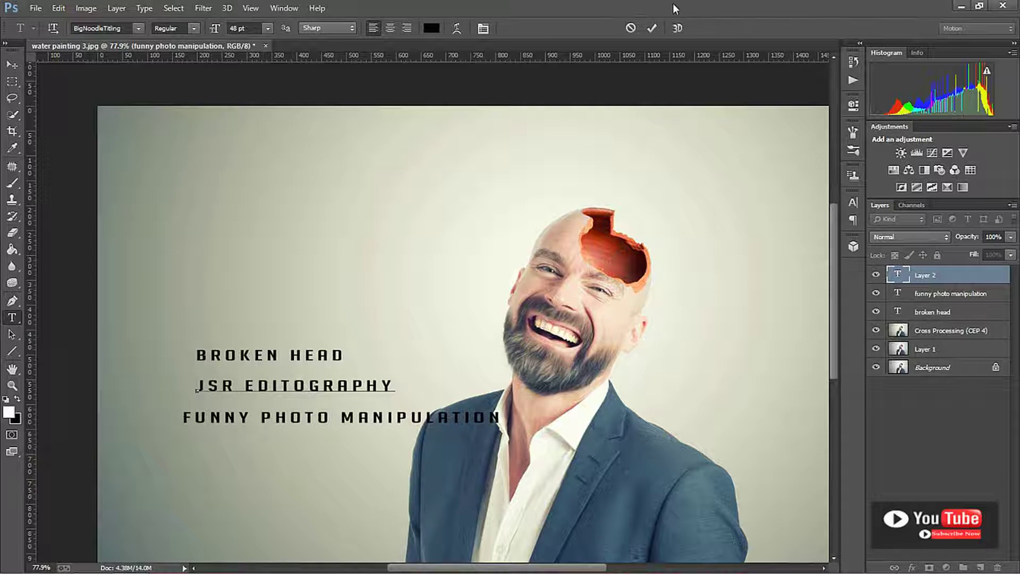
pyautogui.click(651, 28)
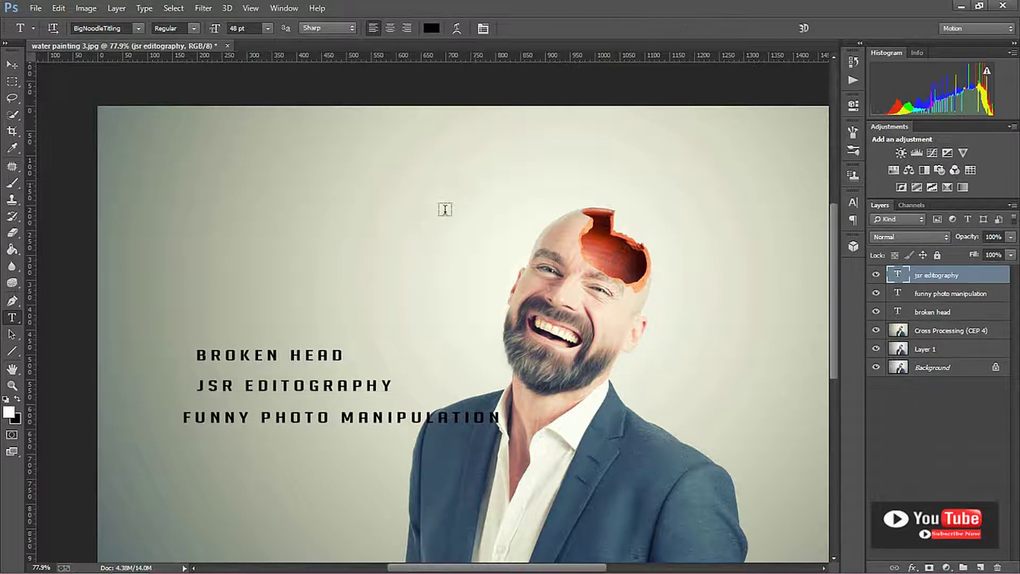
pyautogui.scroll(-3, 444, 210)
pyautogui.click(11, 64)
pyautogui.moveTo(298, 315); pyautogui.dragTo(288, 312)
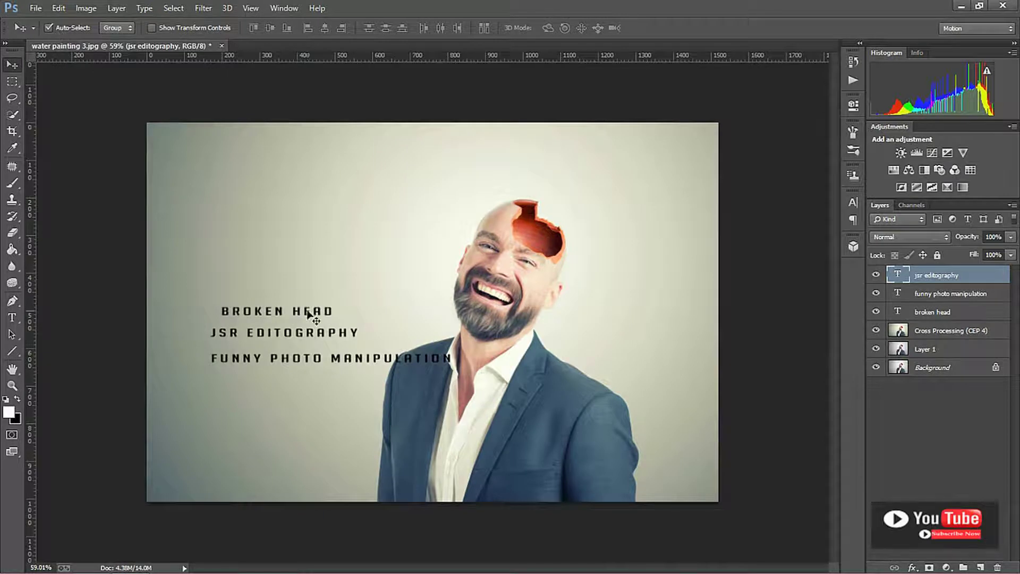
pyautogui.moveTo(308, 314); pyautogui.dragTo(316, 278)
pyautogui.moveTo(328, 346)
pyautogui.mouseDown()
pyautogui.moveTo(325, 295)
pyautogui.moveTo(308, 293)
pyautogui.mouseUp()
# - Scale down JSR EDITOGRAPHY and shrink FUNNY PHOTO MANIPULATION to about half width beneath it
pyautogui.hotkey('ctrl', 't')
pyautogui.click(575, 28)
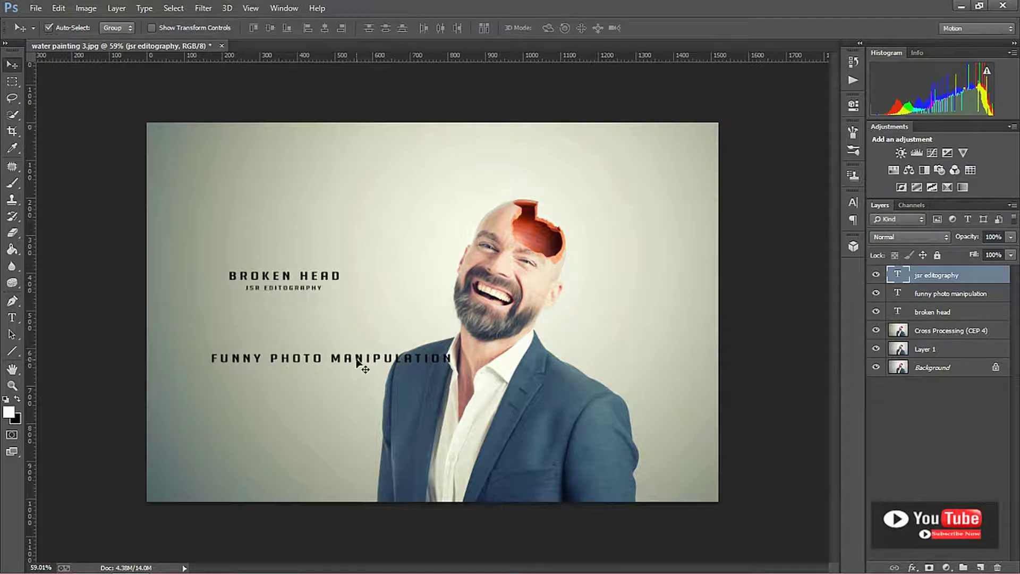
pyautogui.moveTo(357, 362); pyautogui.dragTo(345, 308)
pyautogui.hotkey('ctrl', 't')
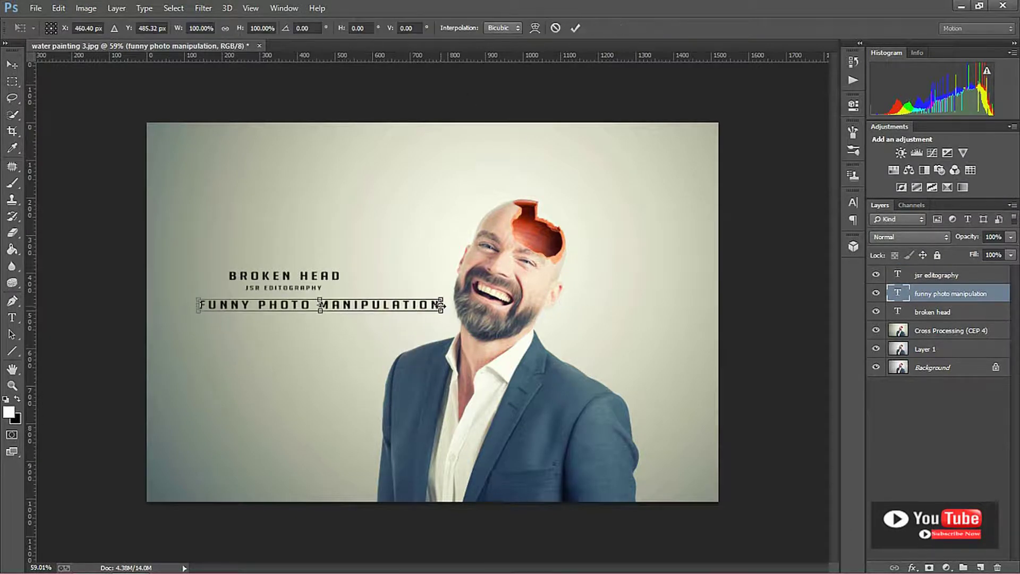
pyautogui.moveTo(444, 305)
pyautogui.mouseDown()
pyautogui.moveTo(319, 300)
pyautogui.moveTo(338, 300)
pyautogui.mouseUp()
pyautogui.scroll(2, 383, 308)
# - Shrink 'BROKEN HEAD' to roughly 80% width and 55% height
pyautogui.click(573, 28)
pyautogui.keyDown('ctrl'); pyautogui.click(292, 262); pyautogui.keyUp('ctrl')
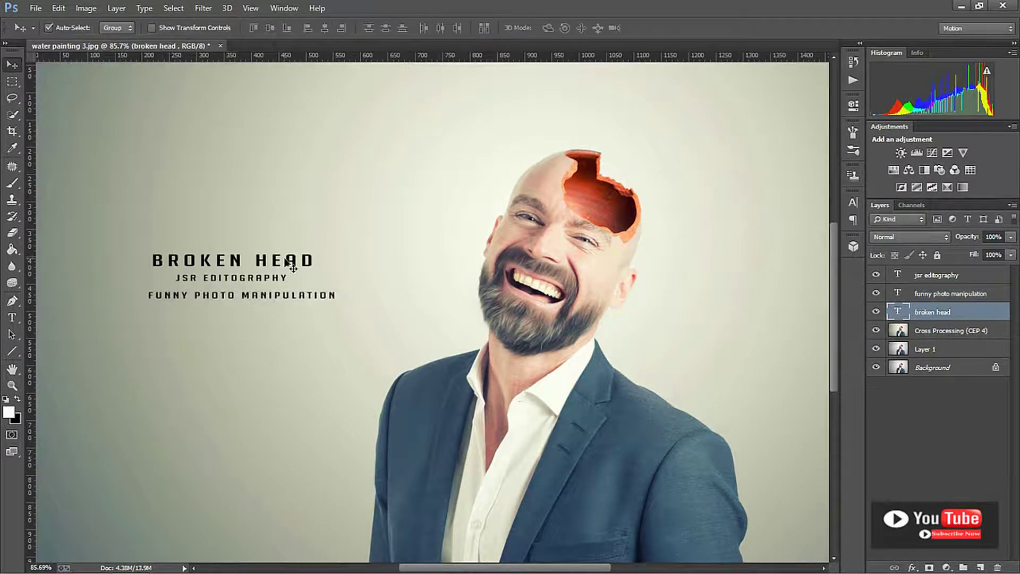
pyautogui.hotkey('ctrl', 't')
pyautogui.moveTo(326, 267); pyautogui.dragTo(307, 252)
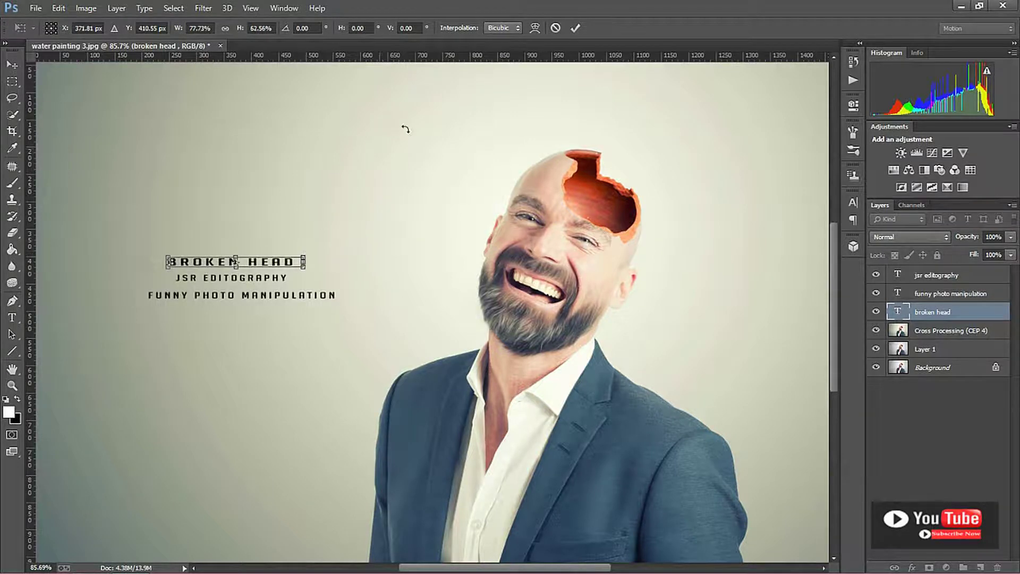
pyautogui.click(574, 28)
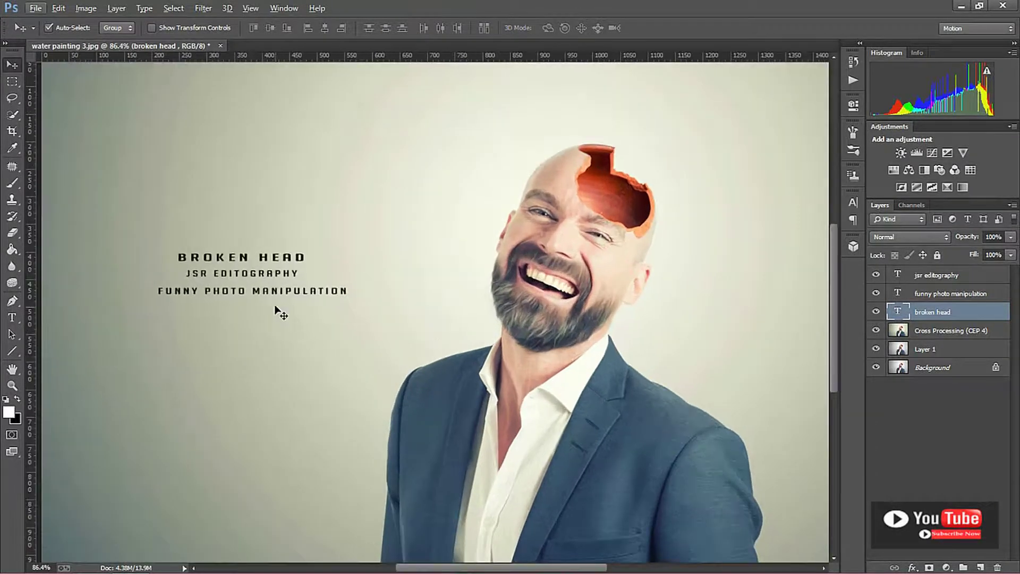
# - Centre JSR EDITOGRAPHY under the title and select the text layers together
pyautogui.click(298, 290)
pyautogui.click(303, 262)
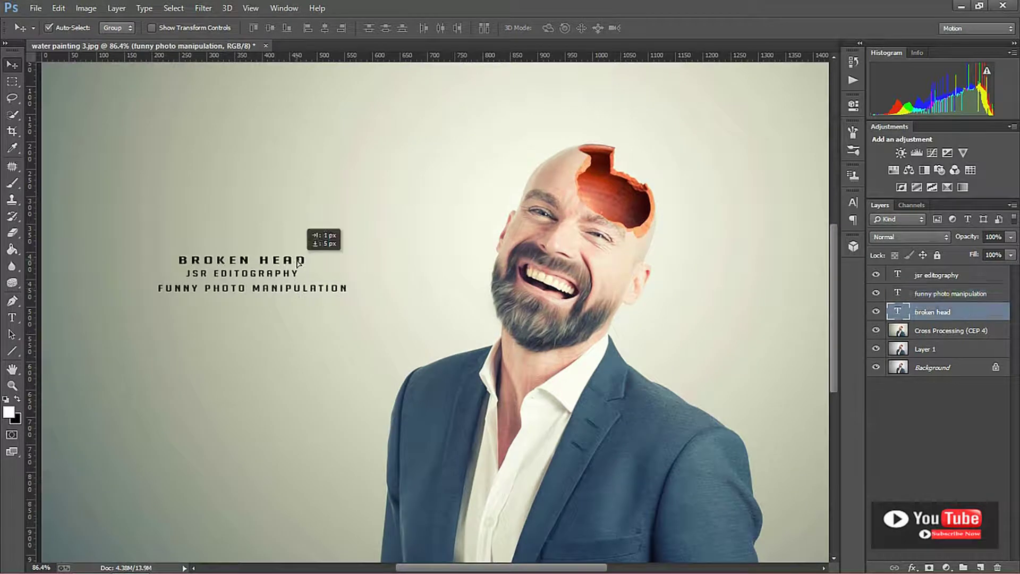
pyautogui.scroll(-3, 294, 325)
pyautogui.scroll(3, 329, 398)
pyautogui.moveTo(272, 285); pyautogui.dragTo(261, 275)
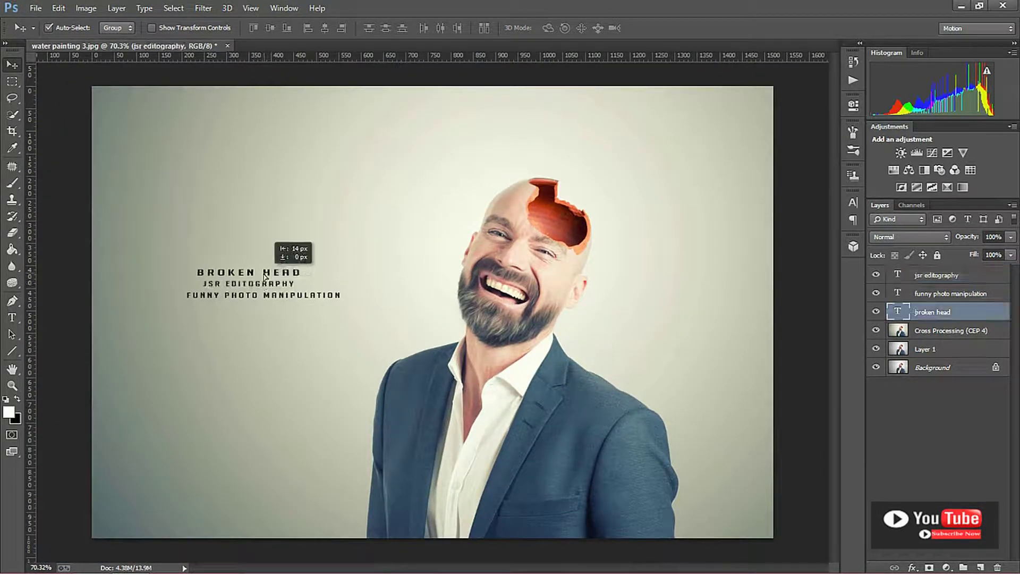
pyautogui.scroll(-2, 287, 403)
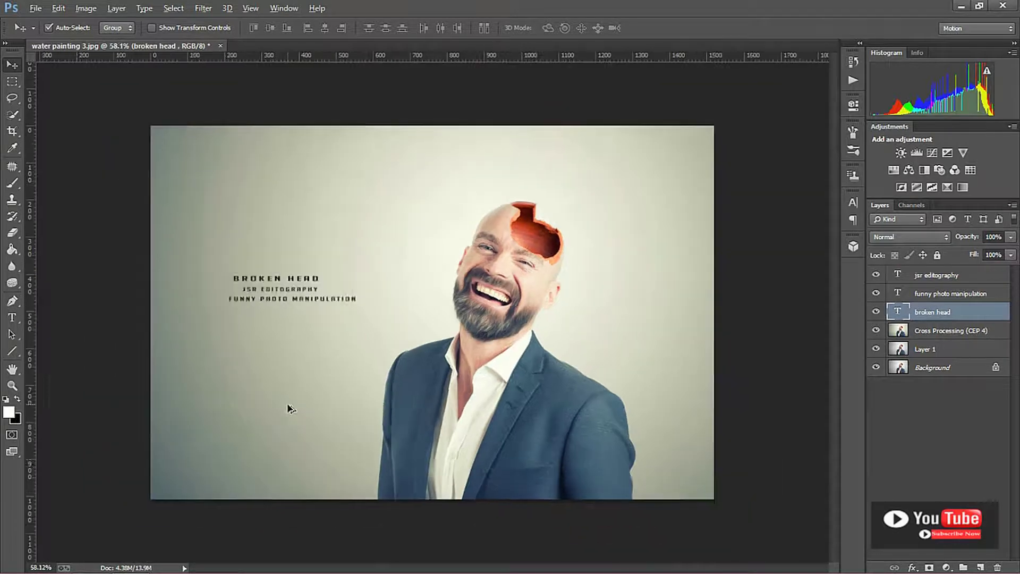
pyautogui.scroll(1, 287, 403)
pyautogui.keyDown('shift'); pyautogui.click(946, 293); pyautogui.keyUp('shift')
# - Set the three title layers to 82% opacity and stamp a merged Layer 2 on top
pyautogui.keyDown('shift'); pyautogui.click(940, 274); pyautogui.keyUp('shift')
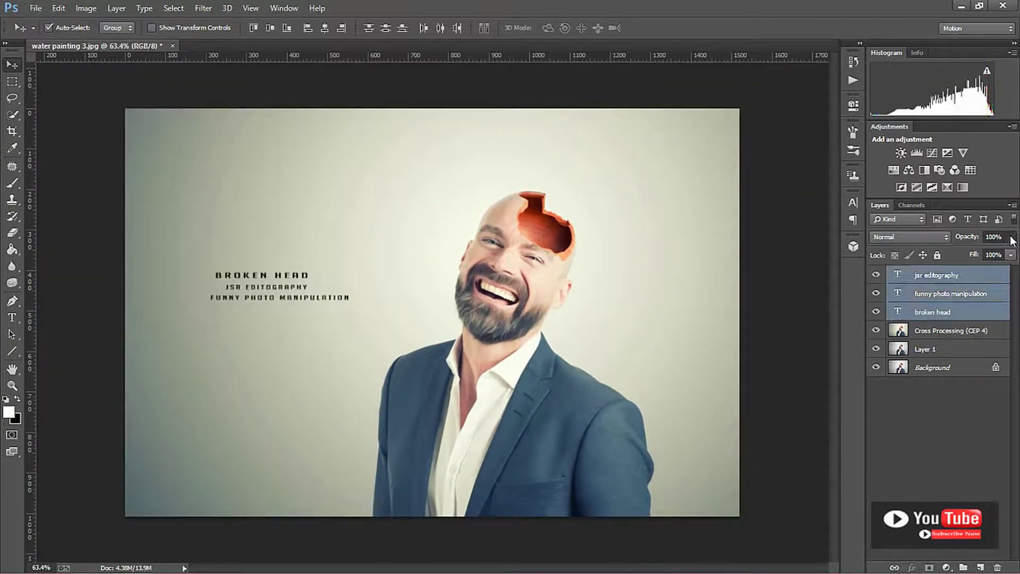
pyautogui.moveTo(1000, 252); pyautogui.dragTo(999, 251)
pyautogui.scroll(-2, 508, 446)
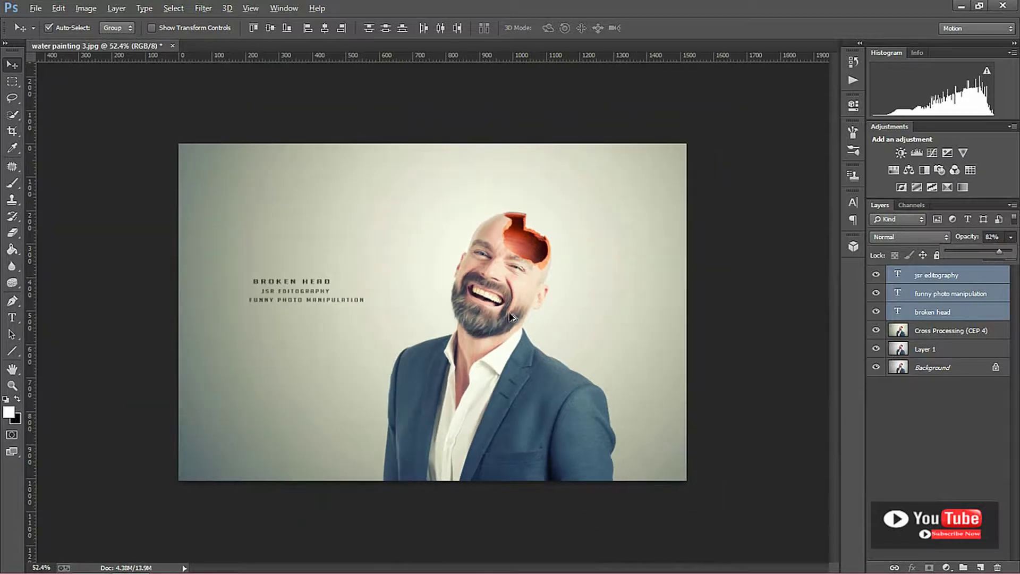
pyautogui.scroll(-1, 508, 445)
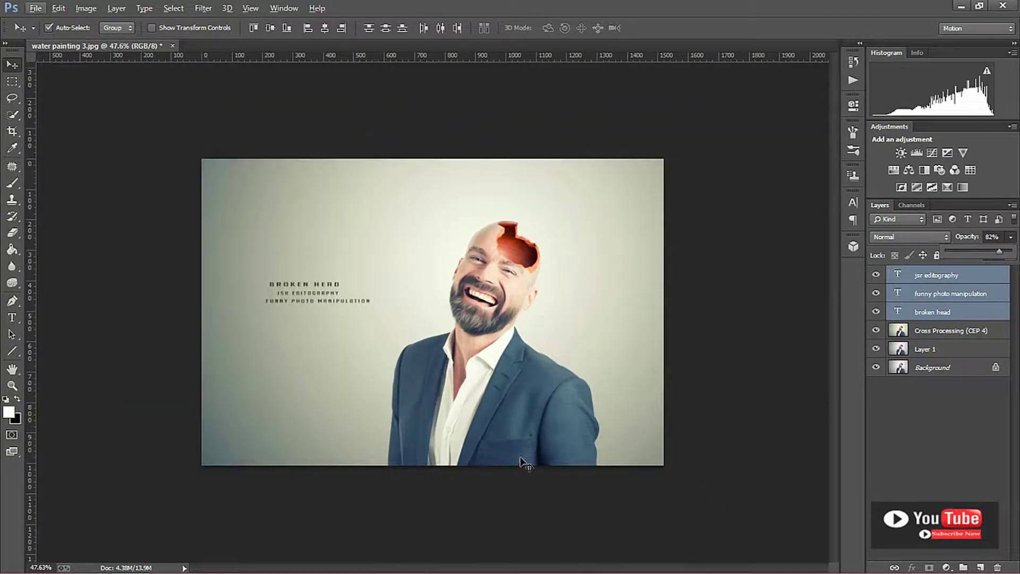
pyautogui.hotkey('ctrl', 'shift', 'alt', 'e')
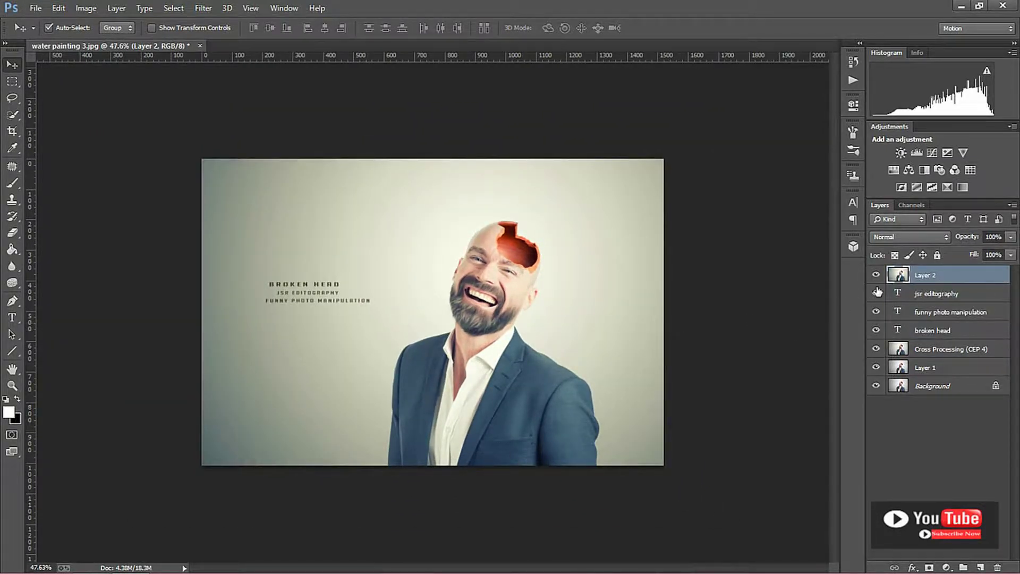